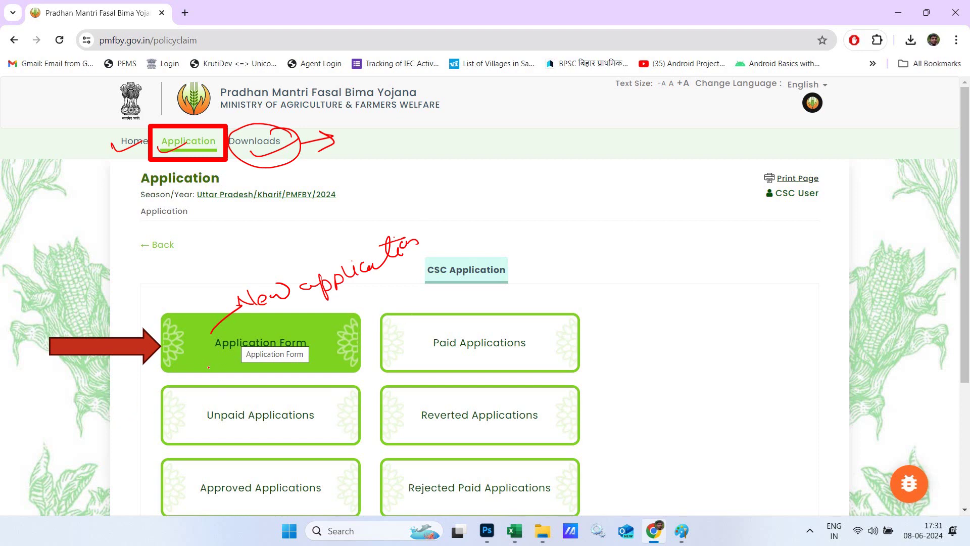
- Mark the Unpaid, Paid, Approved, Reverted and Rejected Paid Applications tiles with red pen arrows and circle the Reverted Applications arrow
{"action": "mouse_move", "coordinate": [116, 414]}
{"action": "left_mouse_down"}
{"action": "mouse_move", "coordinate": [155, 406]}
{"action": "mouse_move", "coordinate": [143, 413]}
{"action": "left_mouse_up"}
{"action": "left_click_drag", "start_coordinate": [619, 334], "coordinate": [655, 319]}
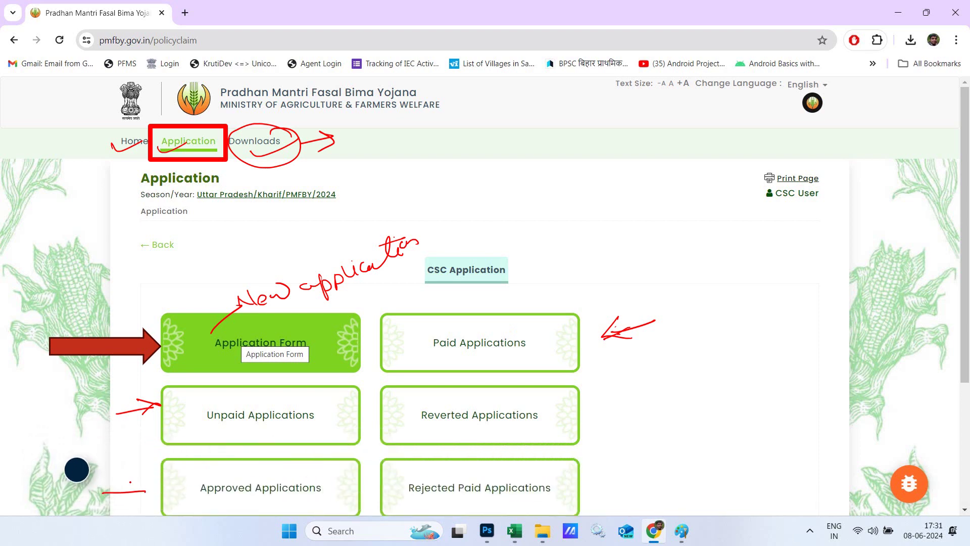
{"action": "left_click_drag", "start_coordinate": [130, 482], "coordinate": [132, 502]}
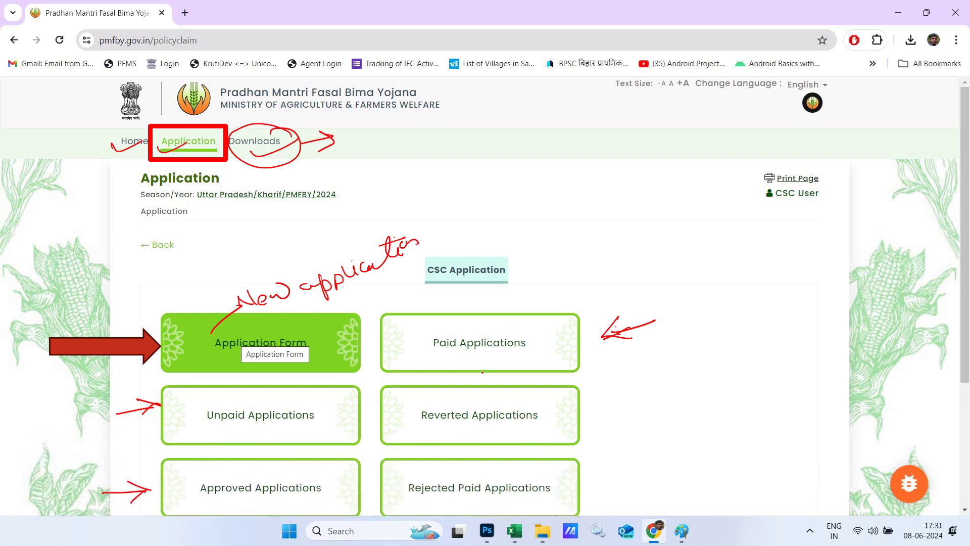
{"action": "mouse_move", "coordinate": [580, 424]}
{"action": "left_mouse_down"}
{"action": "mouse_move", "coordinate": [606, 429]}
{"action": "mouse_move", "coordinate": [610, 456]}
{"action": "mouse_move", "coordinate": [591, 477]}
{"action": "left_mouse_up"}
{"action": "mouse_move", "coordinate": [571, 399]}
{"action": "left_mouse_down"}
{"action": "mouse_move", "coordinate": [608, 391]}
{"action": "mouse_move", "coordinate": [596, 403]}
{"action": "mouse_move", "coordinate": [568, 390]}
{"action": "mouse_move", "coordinate": [621, 384]}
{"action": "left_mouse_up"}
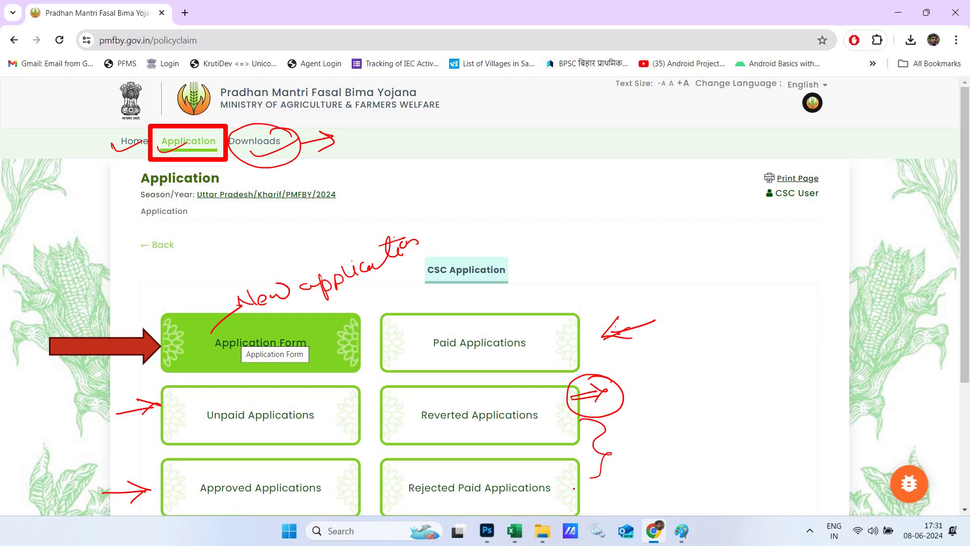
{"action": "left_click_drag", "start_coordinate": [571, 497], "coordinate": [611, 490]}
{"action": "left_click_drag", "start_coordinate": [611, 491], "coordinate": [596, 504]}
{"action": "left_click_drag", "start_coordinate": [564, 476], "coordinate": [600, 469]}
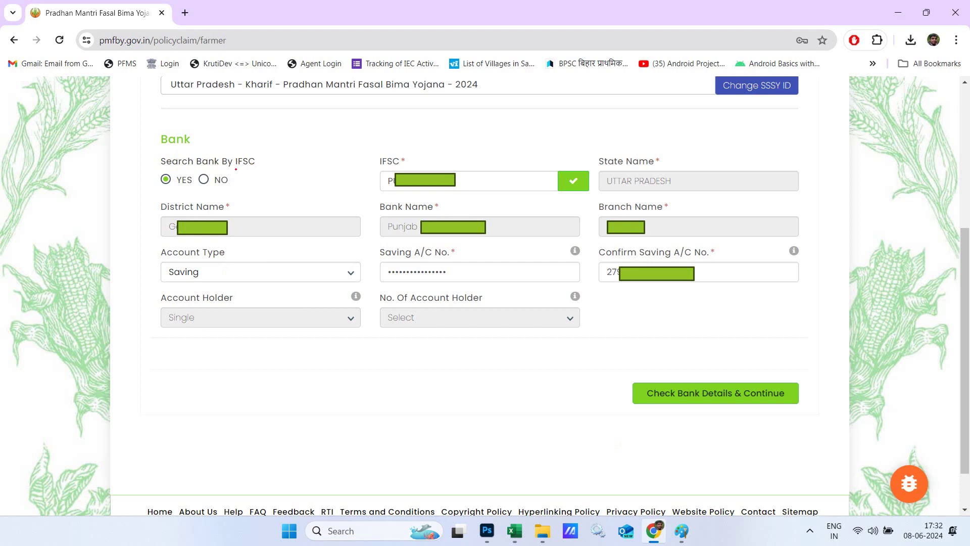
- Underline Search Bank By IFSC, tick the YES and NO options, and draw a red box around the IFSC check button
{"action": "left_click_drag", "start_coordinate": [167, 166], "coordinate": [259, 158]}
{"action": "left_click_drag", "start_coordinate": [205, 190], "coordinate": [229, 183]}
{"action": "left_click_drag", "start_coordinate": [154, 187], "coordinate": [169, 183]}
{"action": "left_click_drag", "start_coordinate": [549, 159], "coordinate": [549, 203]}
{"action": "mouse_move", "coordinate": [550, 159]}
{"action": "left_mouse_down"}
{"action": "mouse_move", "coordinate": [585, 157]}
{"action": "mouse_move", "coordinate": [543, 203]}
{"action": "left_mouse_up"}
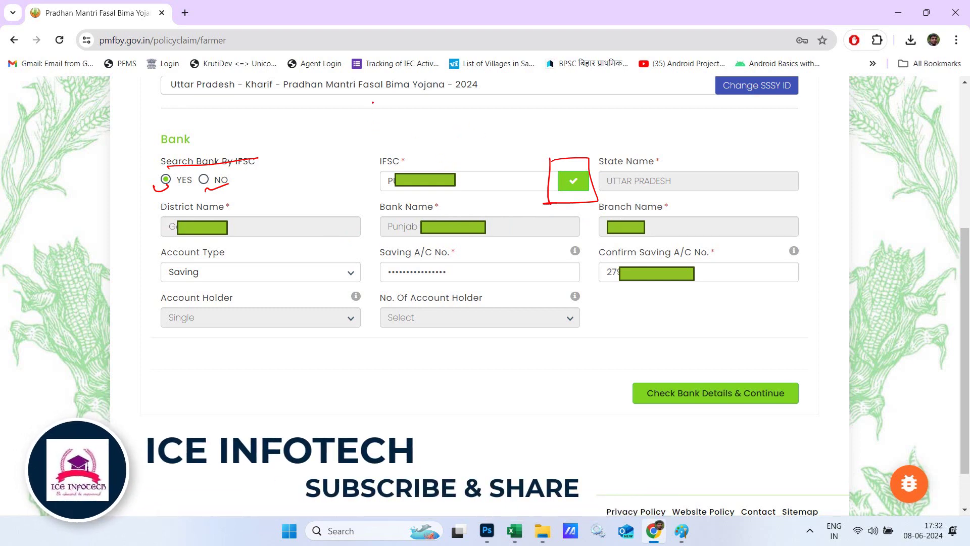
- Handwrite "Gramen Bank" underlined and "IFSC" circled above the IFSC field
{"action": "mouse_move", "coordinate": [365, 122]}
{"action": "left_mouse_down"}
{"action": "mouse_move", "coordinate": [369, 134]}
{"action": "mouse_move", "coordinate": [434, 130]}
{"action": "mouse_move", "coordinate": [454, 118]}
{"action": "mouse_move", "coordinate": [456, 130]}
{"action": "mouse_move", "coordinate": [506, 122]}
{"action": "left_mouse_up"}
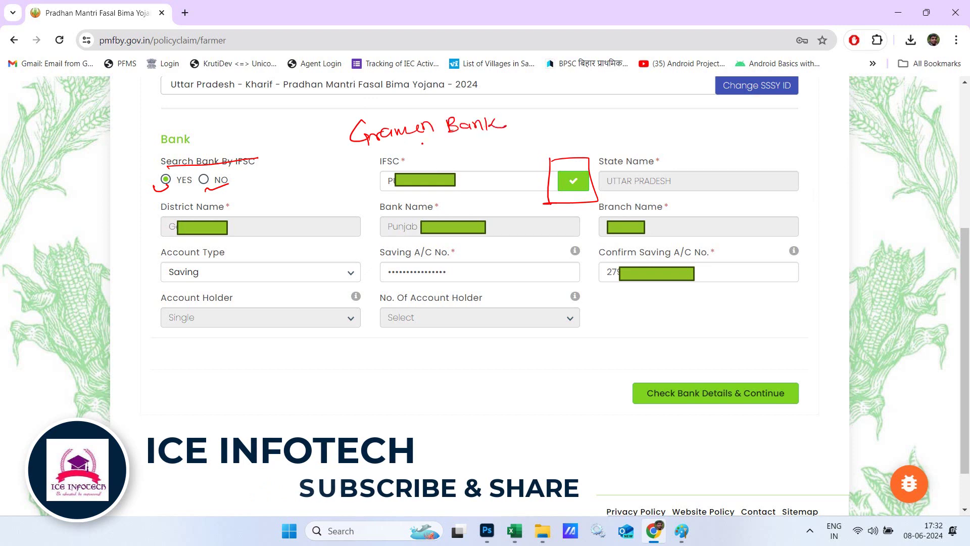
{"action": "mouse_move", "coordinate": [370, 154]}
{"action": "left_mouse_down"}
{"action": "mouse_move", "coordinate": [546, 134]}
{"action": "mouse_move", "coordinate": [561, 119]}
{"action": "mouse_move", "coordinate": [581, 127]}
{"action": "left_mouse_up"}
{"action": "mouse_move", "coordinate": [540, 140]}
{"action": "left_mouse_down"}
{"action": "mouse_move", "coordinate": [531, 141]}
{"action": "mouse_move", "coordinate": [597, 117]}
{"action": "mouse_move", "coordinate": [591, 132]}
{"action": "left_mouse_up"}
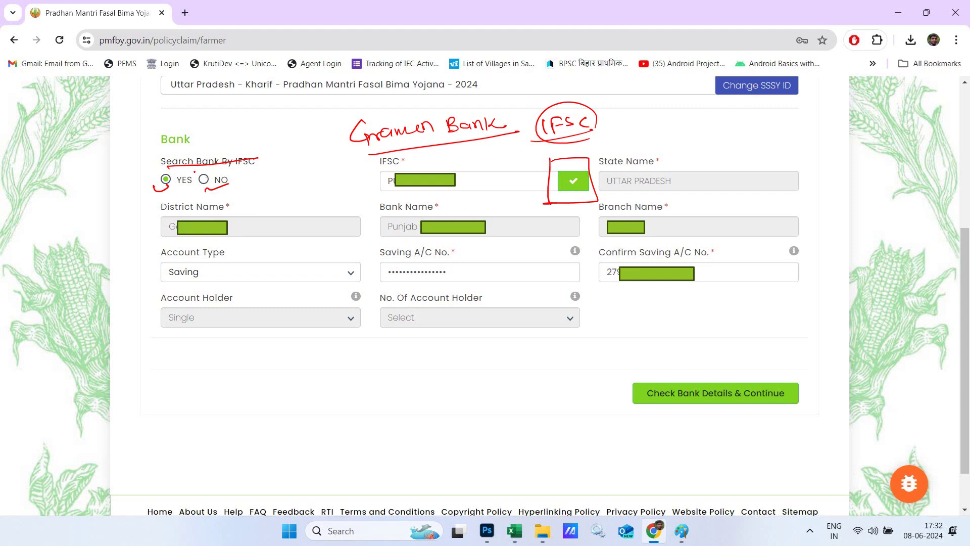
- Box the NO option, tick the State, District, Bank and Branch Name fields, and draw an arrow to YES
{"action": "mouse_move", "coordinate": [218, 188]}
{"action": "left_mouse_down"}
{"action": "mouse_move", "coordinate": [243, 181]}
{"action": "mouse_move", "coordinate": [204, 199]}
{"action": "left_mouse_up"}
{"action": "left_click_drag", "start_coordinate": [684, 159], "coordinate": [732, 153]}
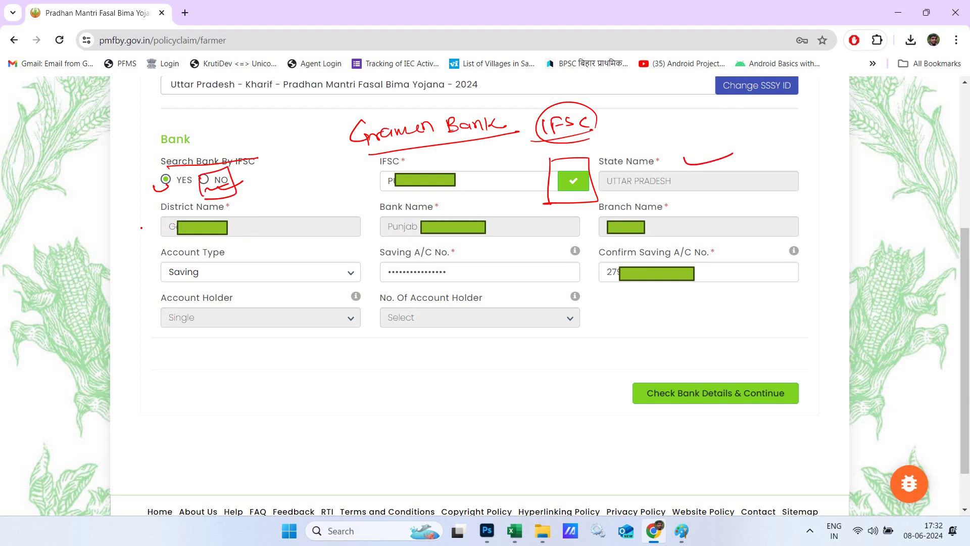
{"action": "left_click_drag", "start_coordinate": [141, 228], "coordinate": [170, 222]}
{"action": "left_click_drag", "start_coordinate": [382, 219], "coordinate": [412, 210]}
{"action": "left_click_drag", "start_coordinate": [632, 214], "coordinate": [676, 207]}
{"action": "mouse_move", "coordinate": [127, 181]}
{"action": "left_mouse_down"}
{"action": "mouse_move", "coordinate": [158, 177]}
{"action": "mouse_move", "coordinate": [146, 186]}
{"action": "mouse_move", "coordinate": [152, 181]}
{"action": "mouse_move", "coordinate": [152, 195]}
{"action": "left_mouse_up"}
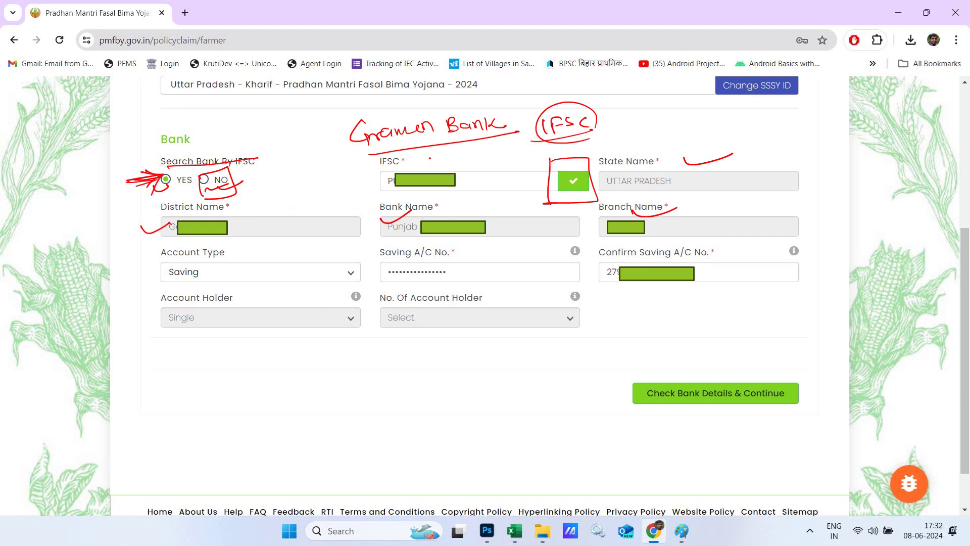
- Draw an arrow from the bank note to the IFSC field and tick both savings account number fields
{"action": "mouse_move", "coordinate": [444, 143]}
{"action": "left_mouse_down"}
{"action": "mouse_move", "coordinate": [442, 169]}
{"action": "mouse_move", "coordinate": [450, 165]}
{"action": "left_mouse_up"}
{"action": "left_click_drag", "start_coordinate": [436, 161], "coordinate": [458, 157]}
{"action": "mouse_move", "coordinate": [385, 276]}
{"action": "left_mouse_down"}
{"action": "mouse_move", "coordinate": [399, 286]}
{"action": "mouse_move", "coordinate": [435, 271]}
{"action": "left_mouse_up"}
{"action": "left_click_drag", "start_coordinate": [645, 290], "coordinate": [708, 282]}
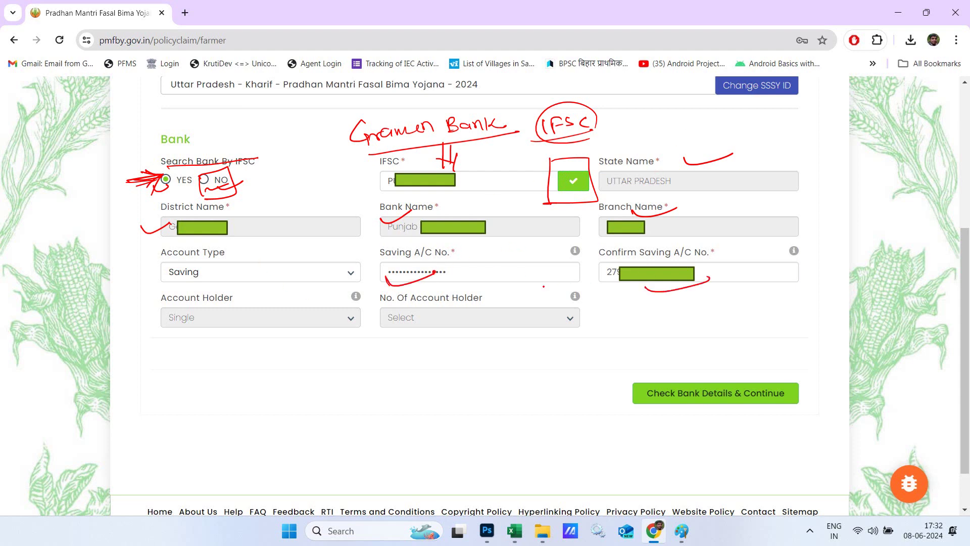
{"action": "mouse_move", "coordinate": [587, 277]}
{"action": "left_mouse_down"}
{"action": "mouse_move", "coordinate": [601, 274]}
{"action": "mouse_move", "coordinate": [593, 283]}
{"action": "left_mouse_up"}
- Mark the Account Holder and No. Of Account Holder fields and the Check Bank Details & Continue button with the pen
{"action": "mouse_move", "coordinate": [270, 346]}
{"action": "left_mouse_down"}
{"action": "mouse_move", "coordinate": [294, 329]}
{"action": "mouse_move", "coordinate": [295, 343]}
{"action": "left_mouse_up"}
{"action": "left_click_drag", "start_coordinate": [404, 348], "coordinate": [405, 326]}
{"action": "mouse_move", "coordinate": [397, 348]}
{"action": "left_mouse_down"}
{"action": "mouse_move", "coordinate": [404, 329]}
{"action": "mouse_move", "coordinate": [416, 346]}
{"action": "left_mouse_up"}
{"action": "mouse_move", "coordinate": [590, 382]}
{"action": "left_mouse_down"}
{"action": "mouse_move", "coordinate": [596, 393]}
{"action": "mouse_move", "coordinate": [657, 376]}
{"action": "left_mouse_up"}
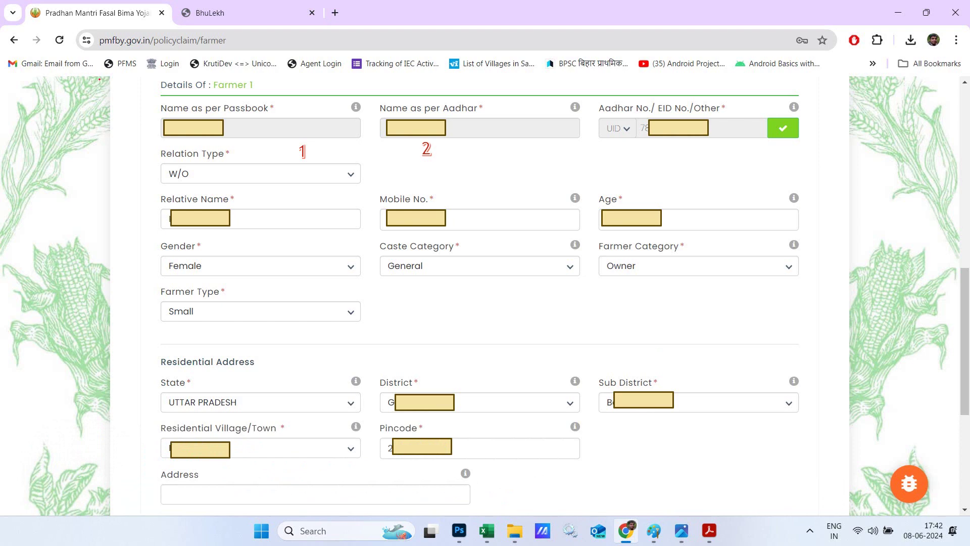
- Handwrite "Bank" in the margin beside the farmer form with a downward arrow leading to "Farmer"
{"action": "mouse_move", "coordinate": [25, 94]}
{"action": "left_mouse_down"}
{"action": "mouse_move", "coordinate": [30, 113]}
{"action": "mouse_move", "coordinate": [70, 94]}
{"action": "mouse_move", "coordinate": [100, 95]}
{"action": "left_mouse_up"}
{"action": "left_click_drag", "start_coordinate": [49, 136], "coordinate": [66, 145]}
{"action": "left_click_drag", "start_coordinate": [71, 123], "coordinate": [72, 153]}
{"action": "left_click_drag", "start_coordinate": [53, 148], "coordinate": [69, 153]}
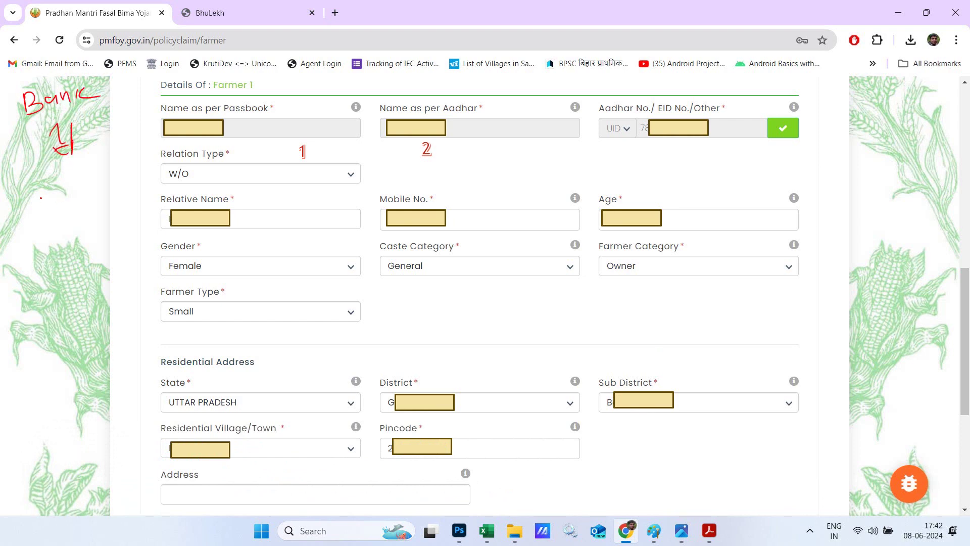
{"action": "left_click_drag", "start_coordinate": [33, 194], "coordinate": [41, 216]}
{"action": "mouse_move", "coordinate": [34, 192]}
{"action": "left_mouse_down"}
{"action": "mouse_move", "coordinate": [68, 195]}
{"action": "mouse_move", "coordinate": [123, 172]}
{"action": "left_mouse_up"}
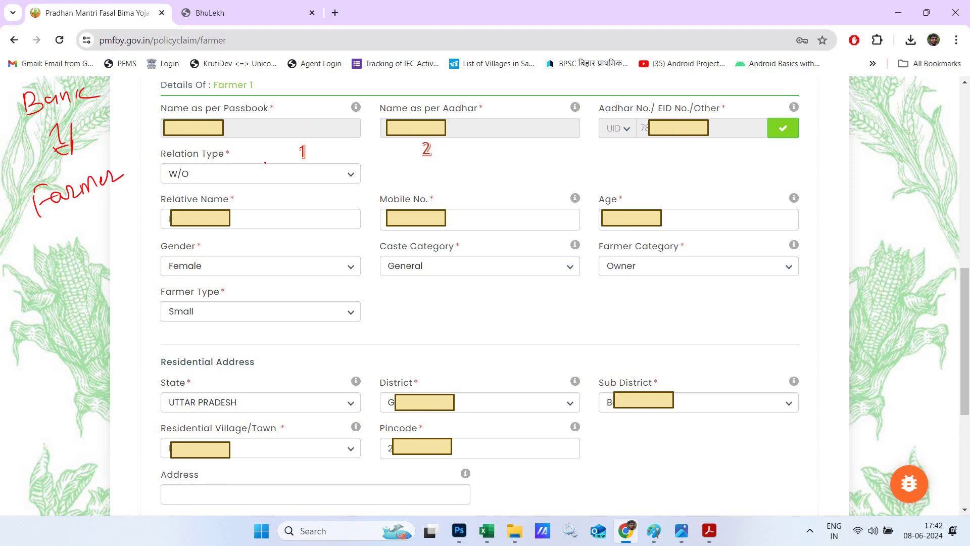
- Draw red arrows pointing at the Name as per Passbook, Name as per Aadhar and Aadhar No. fields
{"action": "mouse_move", "coordinate": [259, 161]}
{"action": "left_mouse_down"}
{"action": "mouse_move", "coordinate": [289, 137]}
{"action": "mouse_move", "coordinate": [282, 155]}
{"action": "left_mouse_up"}
{"action": "left_click_drag", "start_coordinate": [464, 163], "coordinate": [464, 125]}
{"action": "mouse_move", "coordinate": [459, 137]}
{"action": "left_mouse_down"}
{"action": "mouse_move", "coordinate": [463, 128]}
{"action": "mouse_move", "coordinate": [477, 136]}
{"action": "left_mouse_up"}
{"action": "left_click_drag", "start_coordinate": [692, 155], "coordinate": [695, 123]}
{"action": "left_click_drag", "start_coordinate": [695, 123], "coordinate": [710, 137]}
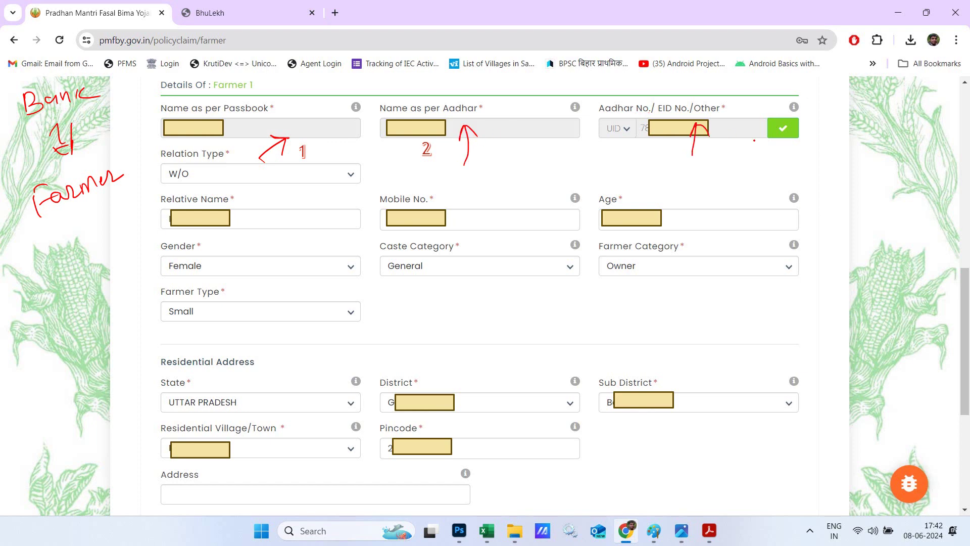
- Draw a box around the Aadhar check button and a connecting line from the Aadhar name field to the UID selector
{"action": "left_click_drag", "start_coordinate": [758, 110], "coordinate": [758, 148]}
{"action": "mouse_move", "coordinate": [758, 107]}
{"action": "left_mouse_down"}
{"action": "mouse_move", "coordinate": [804, 106]}
{"action": "mouse_move", "coordinate": [760, 147]}
{"action": "left_mouse_up"}
{"action": "mouse_move", "coordinate": [531, 132]}
{"action": "left_mouse_down"}
{"action": "mouse_move", "coordinate": [528, 152]}
{"action": "mouse_move", "coordinate": [610, 163]}
{"action": "mouse_move", "coordinate": [610, 138]}
{"action": "mouse_move", "coordinate": [626, 152]}
{"action": "left_mouse_up"}
{"action": "left_click_drag", "start_coordinate": [627, 143], "coordinate": [601, 170]}
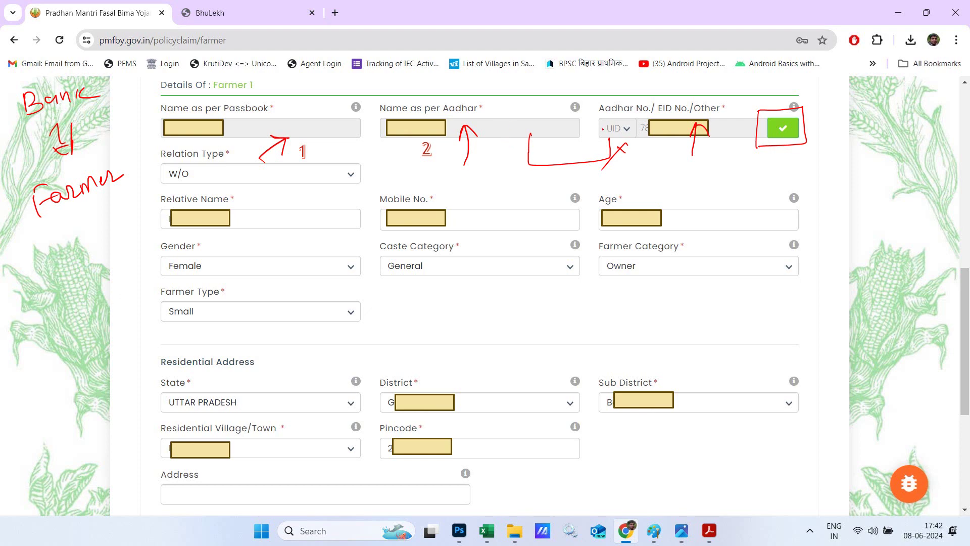
- Tick the Relative Name, Mobile No., Age, Gender and Caste Category fields with the red pen
{"action": "left_click_drag", "start_coordinate": [242, 247], "coordinate": [250, 254]}
{"action": "left_click_drag", "start_coordinate": [158, 221], "coordinate": [176, 227]}
{"action": "mouse_move", "coordinate": [363, 216]}
{"action": "left_mouse_down"}
{"action": "mouse_move", "coordinate": [368, 225]}
{"action": "mouse_move", "coordinate": [408, 216]}
{"action": "left_mouse_up"}
{"action": "left_click_drag", "start_coordinate": [591, 218], "coordinate": [622, 218]}
{"action": "left_click_drag", "start_coordinate": [144, 269], "coordinate": [177, 259]}
{"action": "left_click_drag", "start_coordinate": [432, 272], "coordinate": [460, 264]}
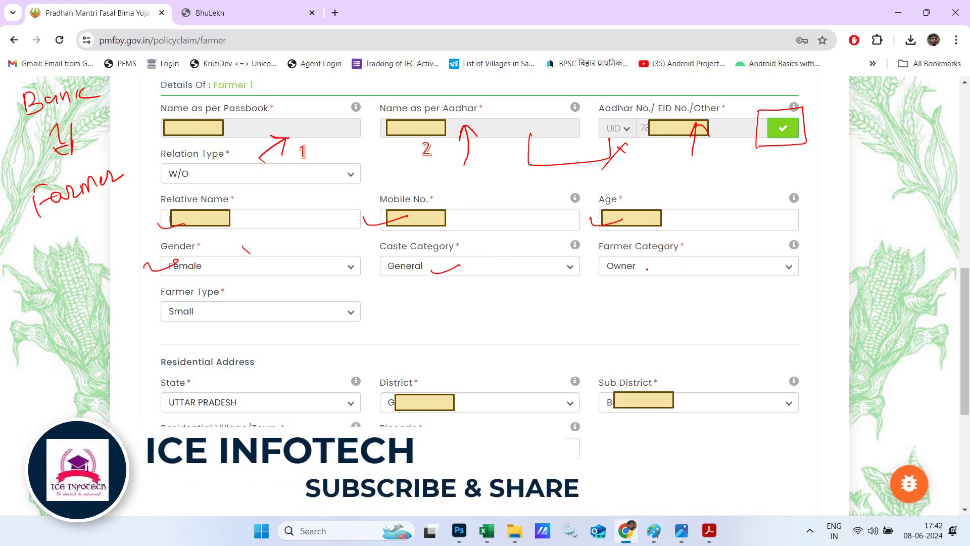
{"action": "right_click", "coordinate": [646, 269]}
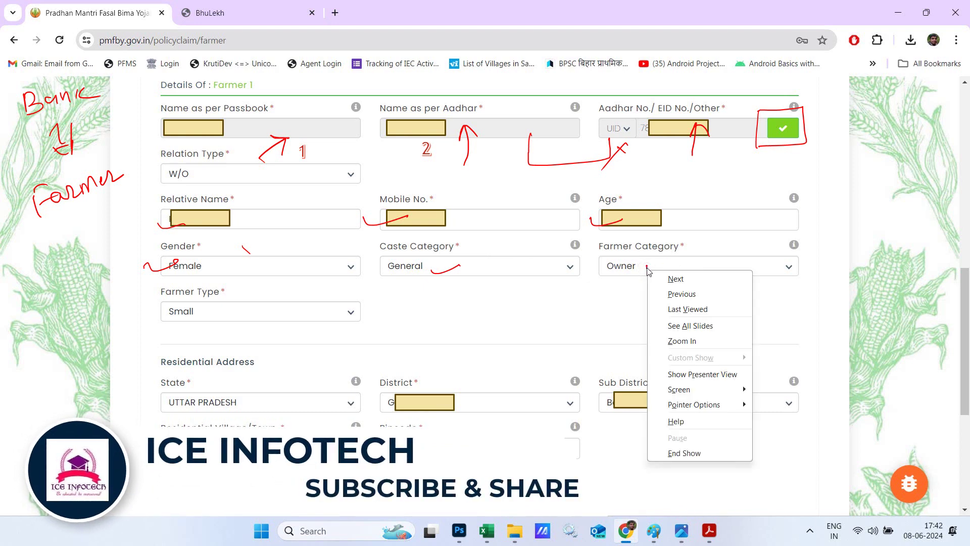
{"action": "key", "text": "Escape"}
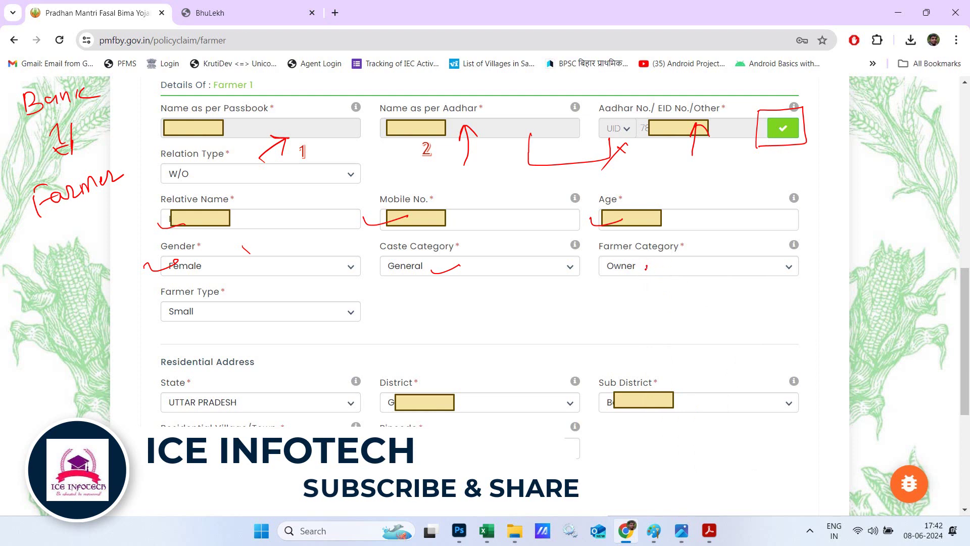
{"action": "right_click", "coordinate": [647, 269]}
{"action": "key", "text": "Escape"}
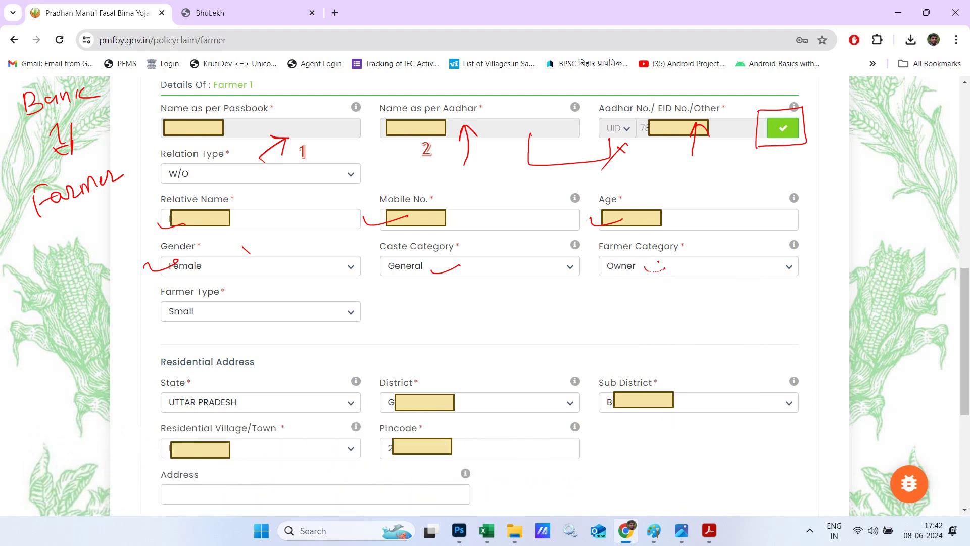
- Tick Farmer Category, Farmer Type and the Residential Address fields from State to Pincode, and mark the Address field
{"action": "left_click_drag", "start_coordinate": [645, 269], "coordinate": [678, 263]}
{"action": "left_click_drag", "start_coordinate": [146, 320], "coordinate": [175, 319]}
{"action": "left_click_drag", "start_coordinate": [256, 398], "coordinate": [291, 390]}
{"action": "left_click_drag", "start_coordinate": [448, 379], "coordinate": [478, 376]}
{"action": "left_click_drag", "start_coordinate": [662, 385], "coordinate": [699, 379]}
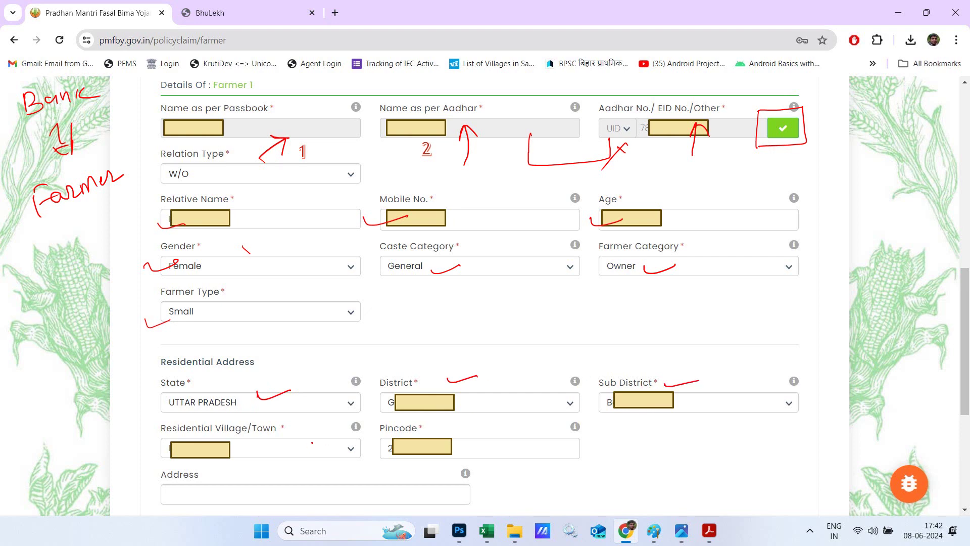
{"action": "left_click_drag", "start_coordinate": [288, 431], "coordinate": [313, 423]}
{"action": "left_click_drag", "start_coordinate": [424, 428], "coordinate": [458, 423]}
{"action": "left_click_drag", "start_coordinate": [179, 498], "coordinate": [259, 489]}
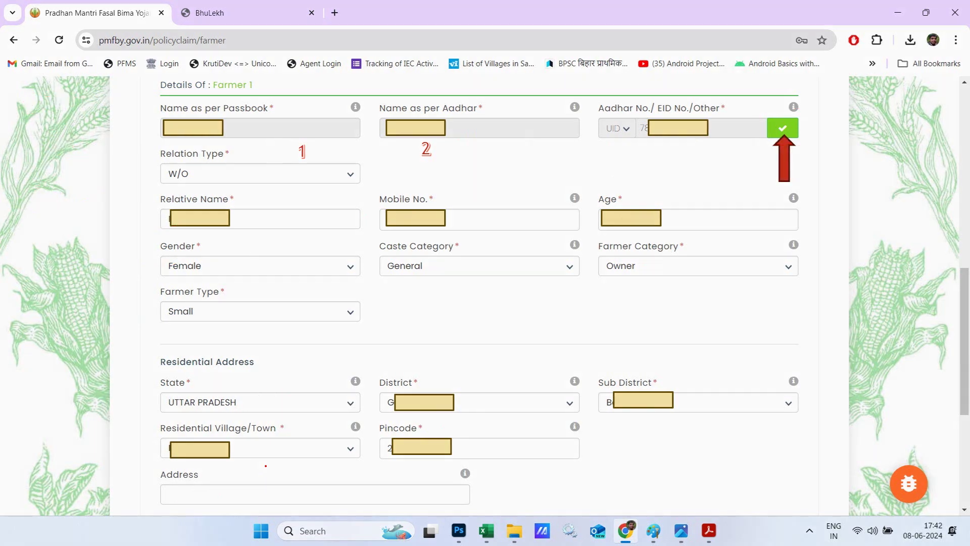
- Advance to the slide with Nominee Details and mark the Declare Nominee Later checkbox with the pen
{"action": "scroll", "coordinate": [266, 466], "scroll_direction": "down", "scroll_amount": 5}
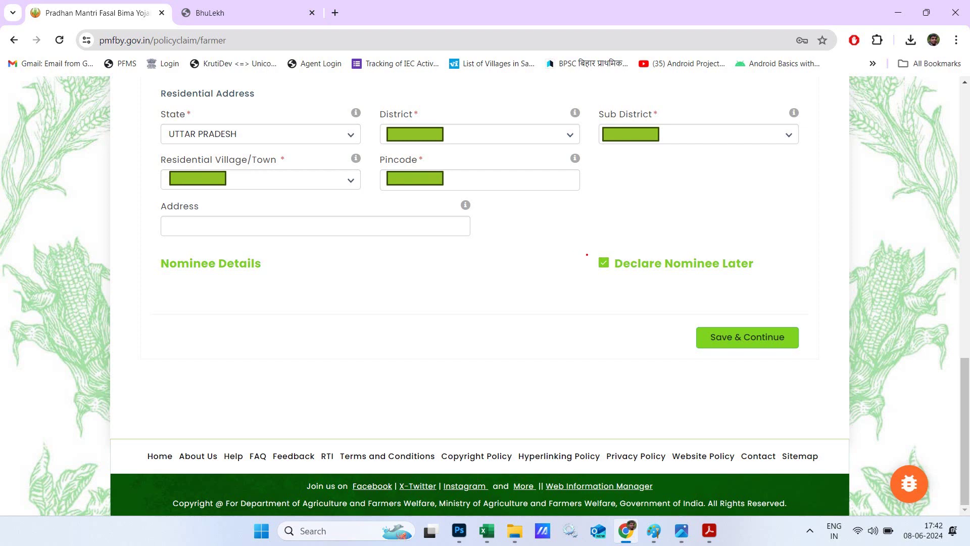
{"action": "mouse_move", "coordinate": [587, 254]}
{"action": "left_mouse_down"}
{"action": "mouse_move", "coordinate": [582, 282]}
{"action": "mouse_move", "coordinate": [617, 255]}
{"action": "mouse_move", "coordinate": [593, 278]}
{"action": "left_mouse_up"}
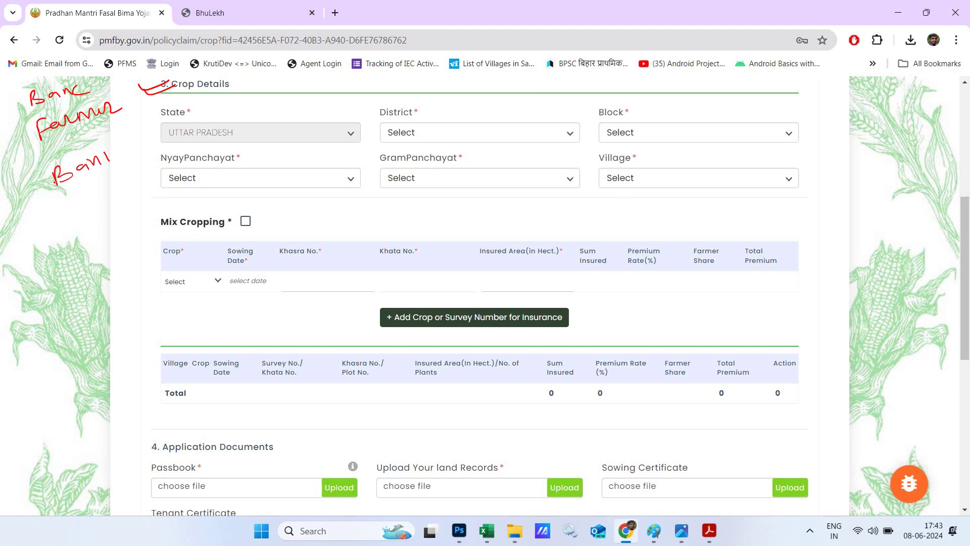
{"action": "left_click_drag", "start_coordinate": [55, 182], "coordinate": [104, 160]}
{"action": "right_click", "coordinate": [58, 196]}
{"action": "left_click", "coordinate": [58, 181]}
{"action": "key", "text": "ctrl+e"}
{"action": "left_click_drag", "start_coordinate": [105, 160], "coordinate": [66, 180]}
{"action": "key", "text": "ctrl+p"}
{"action": "right_click", "coordinate": [70, 162]}
{"action": "left_click", "coordinate": [53, 147]}
- Reveal callout 1 on the District field, handwrite "Crop" under the "Farmer" note, and tick District
{"action": "key", "text": "Right"}
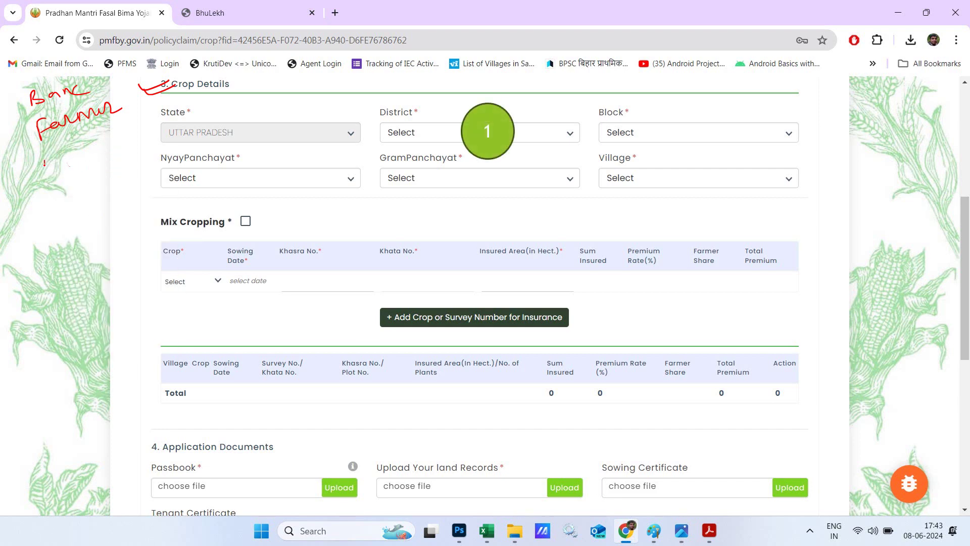
{"action": "mouse_move", "coordinate": [44, 163]}
{"action": "left_mouse_down"}
{"action": "mouse_move", "coordinate": [83, 152]}
{"action": "mouse_move", "coordinate": [93, 160]}
{"action": "left_mouse_up"}
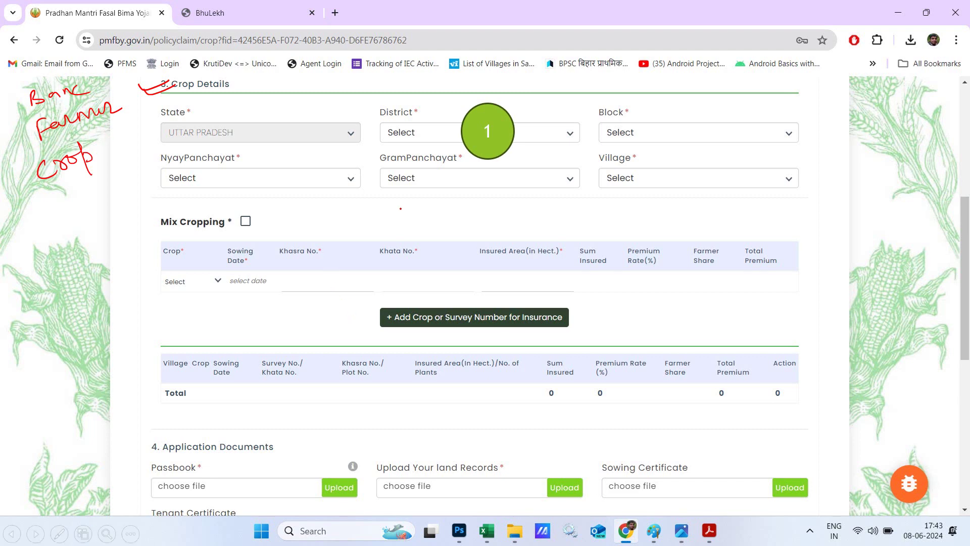
{"action": "mouse_move", "coordinate": [368, 137]}
{"action": "left_mouse_down"}
{"action": "mouse_move", "coordinate": [377, 144]}
{"action": "mouse_move", "coordinate": [409, 126]}
{"action": "left_mouse_up"}
- Sketch a note below "Crop" linking A to a circled B, with a red arrow pointing at the B
{"action": "left_click_drag", "start_coordinate": [54, 181], "coordinate": [45, 207]}
{"action": "mouse_move", "coordinate": [35, 261]}
{"action": "left_mouse_down"}
{"action": "mouse_move", "coordinate": [58, 240]}
{"action": "mouse_move", "coordinate": [102, 238]}
{"action": "mouse_move", "coordinate": [101, 286]}
{"action": "mouse_move", "coordinate": [94, 249]}
{"action": "left_mouse_up"}
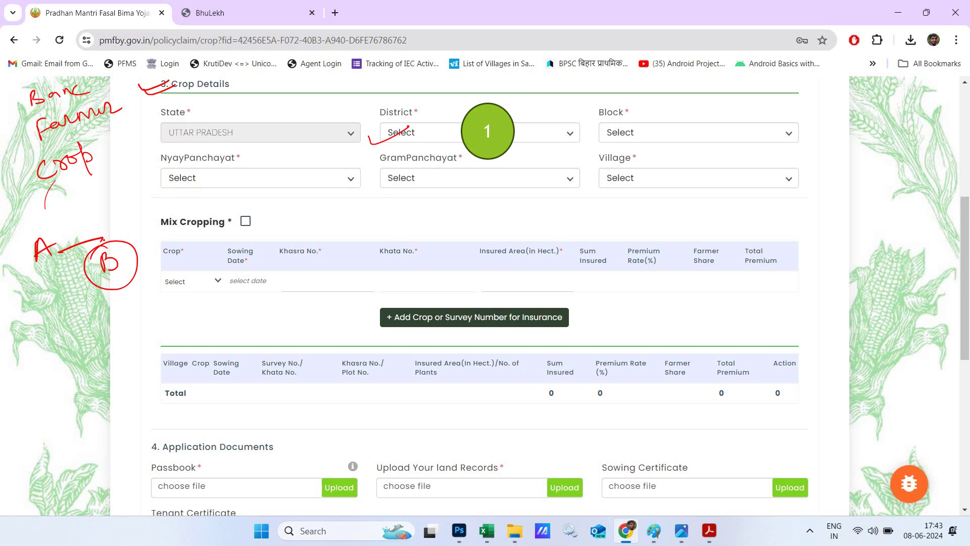
{"action": "left_click_drag", "start_coordinate": [33, 302], "coordinate": [74, 281]}
{"action": "mouse_move", "coordinate": [55, 284]}
{"action": "left_mouse_down"}
{"action": "mouse_move", "coordinate": [80, 279]}
{"action": "mouse_move", "coordinate": [63, 304]}
{"action": "left_mouse_up"}
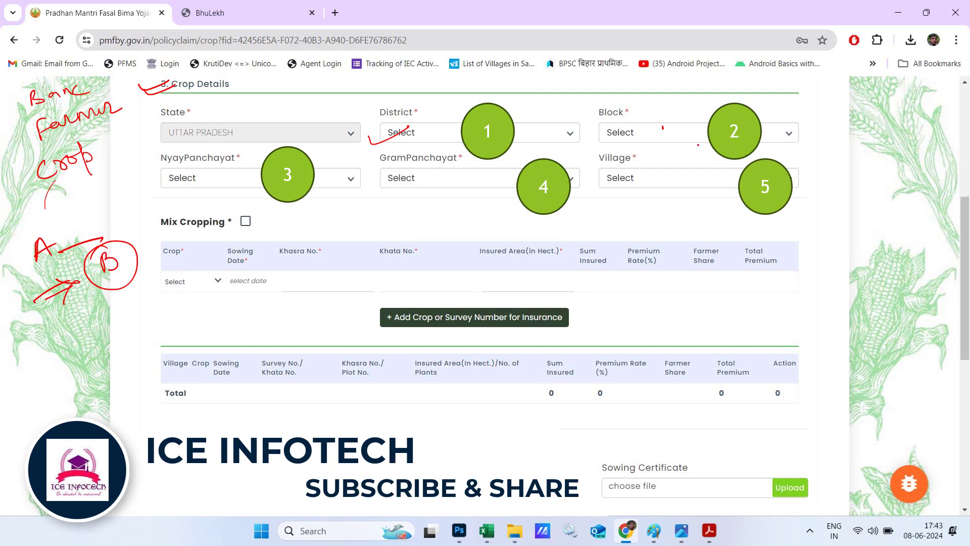
- Draw a bracket alongside the Block and Village fields and handwrite a note in the margin beside it
{"action": "mouse_move", "coordinate": [792, 103]}
{"action": "left_mouse_down"}
{"action": "mouse_move", "coordinate": [812, 192]}
{"action": "mouse_move", "coordinate": [768, 200]}
{"action": "left_mouse_up"}
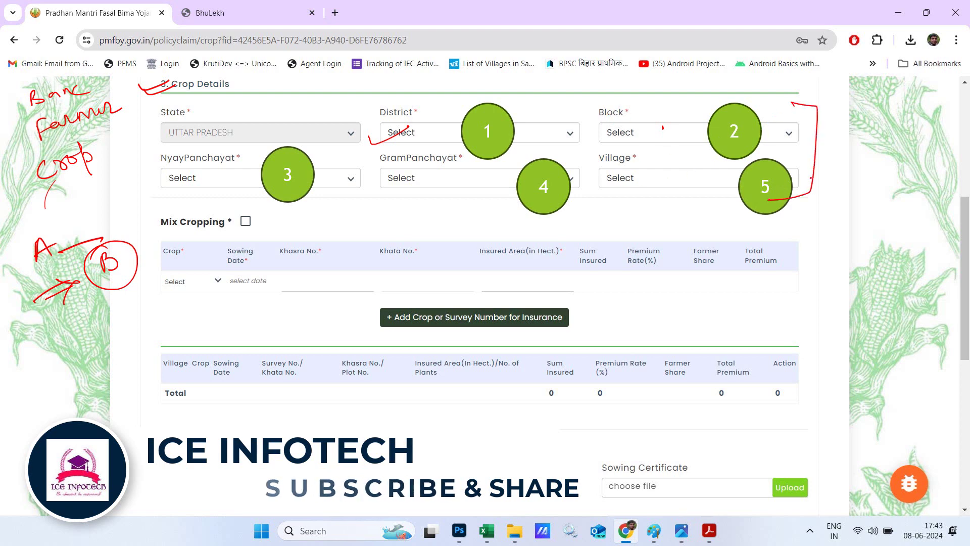
{"action": "mouse_move", "coordinate": [843, 140]}
{"action": "left_mouse_down"}
{"action": "mouse_move", "coordinate": [836, 167]}
{"action": "mouse_move", "coordinate": [874, 160]}
{"action": "mouse_move", "coordinate": [883, 147]}
{"action": "left_mouse_up"}
{"action": "left_click_drag", "start_coordinate": [834, 175], "coordinate": [888, 164]}
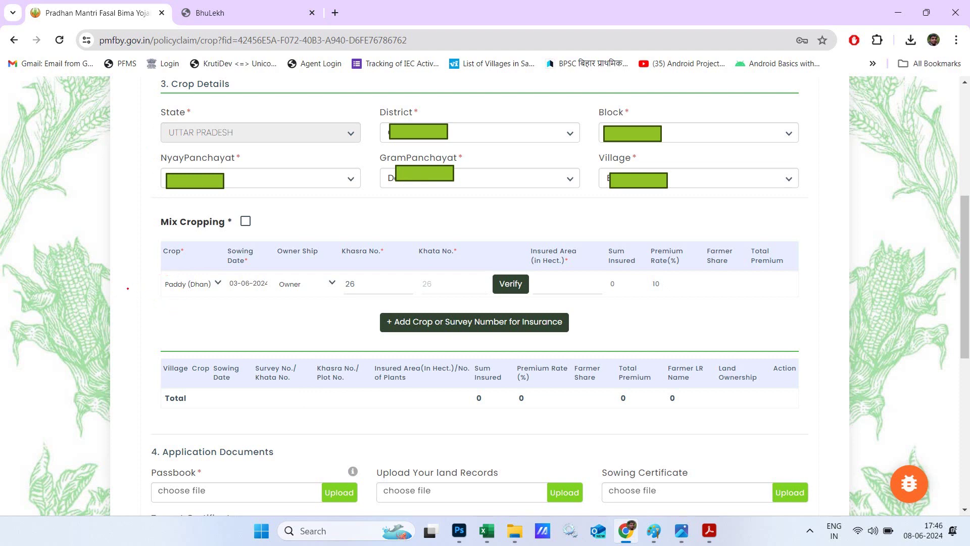
- Draw red arrows pointing at the Paddy (Dhan) crop, the sowing date and the Owner selection
{"action": "mouse_move", "coordinate": [128, 289]}
{"action": "left_mouse_down"}
{"action": "mouse_move", "coordinate": [155, 285]}
{"action": "mouse_move", "coordinate": [152, 297]}
{"action": "left_mouse_up"}
{"action": "left_click_drag", "start_coordinate": [246, 316], "coordinate": [245, 293]}
{"action": "mouse_move", "coordinate": [240, 306]}
{"action": "left_mouse_down"}
{"action": "mouse_move", "coordinate": [246, 293]}
{"action": "mouse_move", "coordinate": [256, 303]}
{"action": "left_mouse_up"}
{"action": "mouse_move", "coordinate": [298, 317]}
{"action": "left_mouse_down"}
{"action": "mouse_move", "coordinate": [297, 294]}
{"action": "mouse_move", "coordinate": [305, 303]}
{"action": "left_mouse_up"}
- Box the Khasra No. value, add a handwritten Hindi label below it, and outline the Verify button
{"action": "left_click_drag", "start_coordinate": [333, 271], "coordinate": [347, 314]}
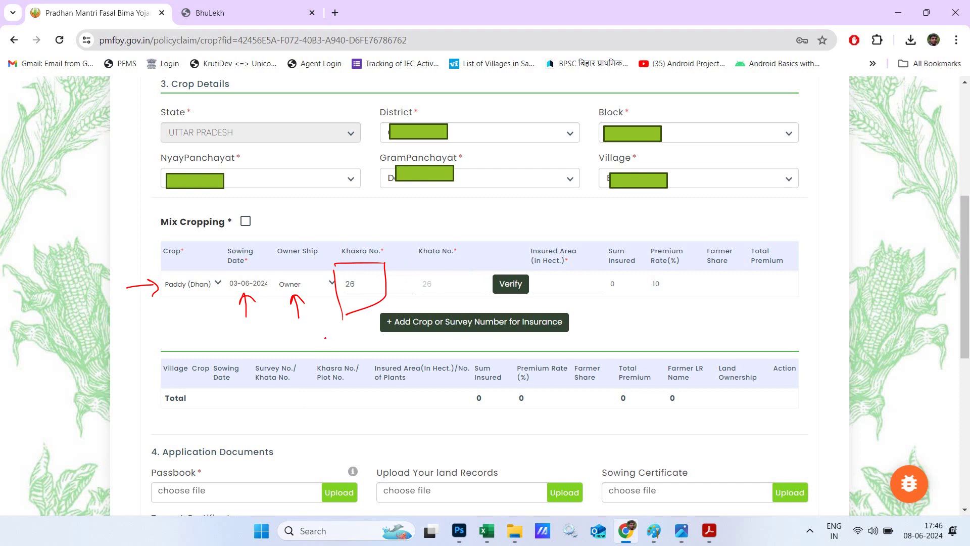
{"action": "mouse_move", "coordinate": [316, 335]}
{"action": "left_mouse_down"}
{"action": "mouse_move", "coordinate": [322, 348]}
{"action": "mouse_move", "coordinate": [348, 327]}
{"action": "mouse_move", "coordinate": [334, 350]}
{"action": "mouse_move", "coordinate": [368, 320]}
{"action": "mouse_move", "coordinate": [385, 321]}
{"action": "left_mouse_up"}
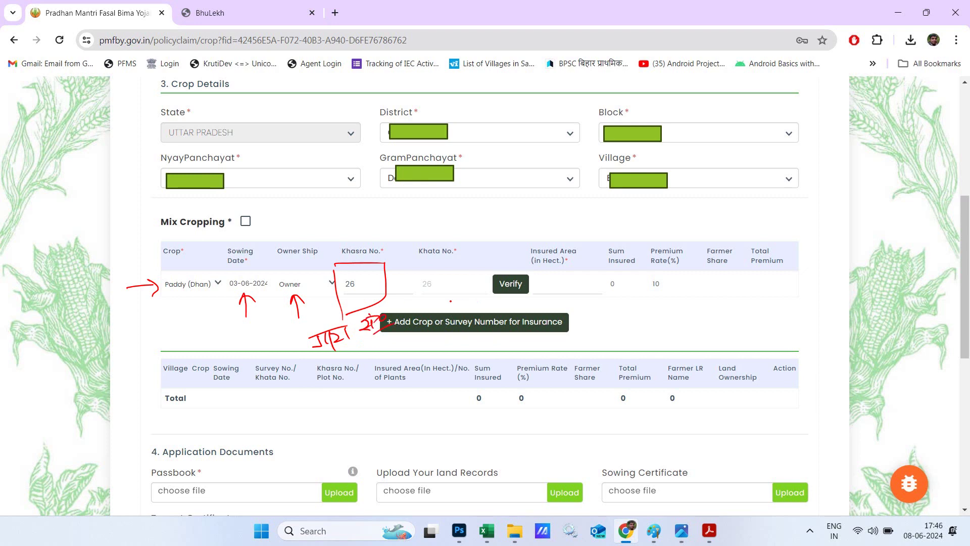
{"action": "mouse_move", "coordinate": [482, 267]}
{"action": "left_mouse_down"}
{"action": "mouse_move", "coordinate": [515, 261]}
{"action": "mouse_move", "coordinate": [498, 298]}
{"action": "left_mouse_up"}
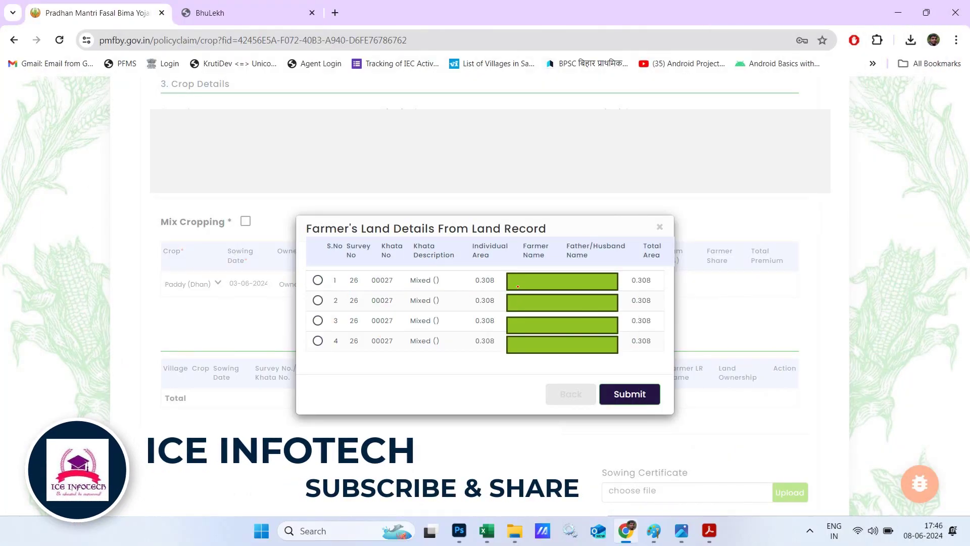
- Tick the Farmer Name and Father/Husband Name entries in all four land record rows
{"action": "left_click_drag", "start_coordinate": [521, 280], "coordinate": [601, 278]}
{"action": "left_click_drag", "start_coordinate": [541, 304], "coordinate": [596, 297]}
{"action": "left_click_drag", "start_coordinate": [531, 321], "coordinate": [600, 322]}
{"action": "left_click_drag", "start_coordinate": [539, 341], "coordinate": [562, 343]}
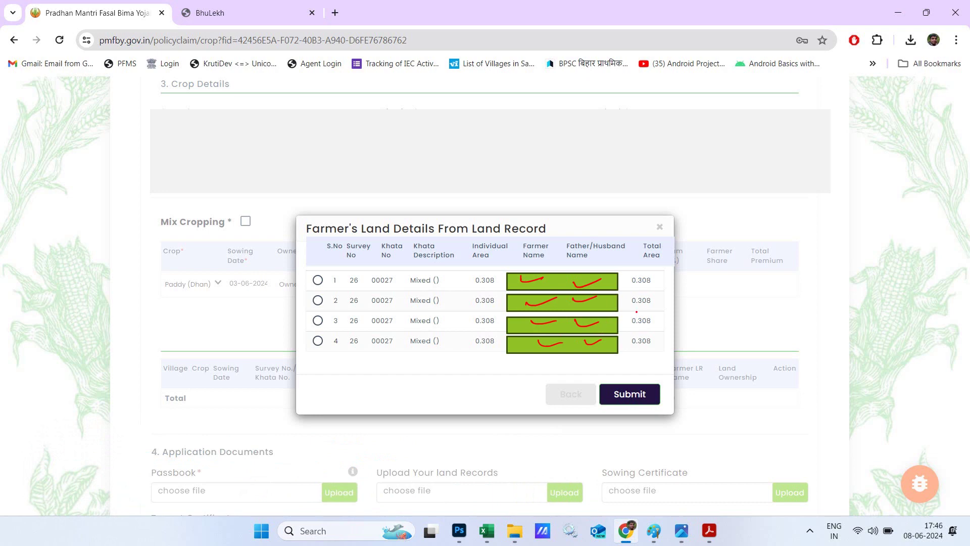
- Mark the first row's Total Area and Individual Area with arrows and circles, and circle its Survey No
{"action": "mouse_move", "coordinate": [632, 255]}
{"action": "left_mouse_down"}
{"action": "mouse_move", "coordinate": [632, 277]}
{"action": "mouse_move", "coordinate": [640, 267]}
{"action": "left_mouse_up"}
{"action": "left_click_drag", "start_coordinate": [476, 261], "coordinate": [471, 281]}
{"action": "left_click_drag", "start_coordinate": [471, 282], "coordinate": [479, 273]}
{"action": "mouse_move", "coordinate": [651, 269]}
{"action": "left_mouse_down"}
{"action": "mouse_move", "coordinate": [632, 296]}
{"action": "mouse_move", "coordinate": [638, 269]}
{"action": "left_mouse_up"}
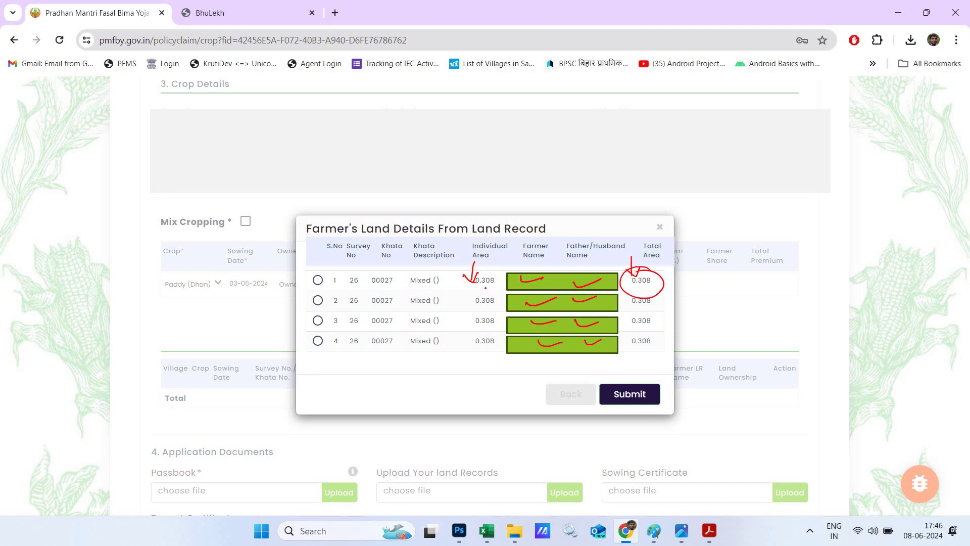
{"action": "mouse_move", "coordinate": [489, 272]}
{"action": "left_mouse_down"}
{"action": "mouse_move", "coordinate": [504, 285]}
{"action": "mouse_move", "coordinate": [475, 273]}
{"action": "left_mouse_up"}
{"action": "mouse_move", "coordinate": [355, 276]}
{"action": "left_mouse_down"}
{"action": "mouse_move", "coordinate": [365, 295]}
{"action": "mouse_move", "coordinate": [357, 289]}
{"action": "left_mouse_up"}
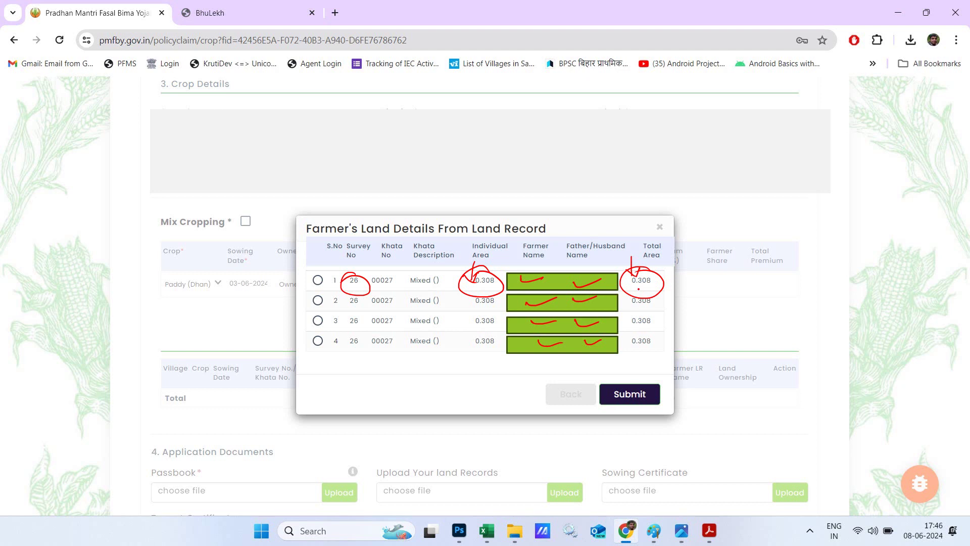
- Underline the first row's Total Area, add a mark beside each remaining Individual Area, and cross through the space next to that column
{"action": "mouse_move", "coordinate": [631, 291]}
{"action": "left_mouse_down"}
{"action": "mouse_move", "coordinate": [657, 287]}
{"action": "mouse_move", "coordinate": [647, 291]}
{"action": "left_mouse_up"}
{"action": "left_click_drag", "start_coordinate": [454, 307], "coordinate": [469, 302]}
{"action": "left_click_drag", "start_coordinate": [454, 318], "coordinate": [468, 317]}
{"action": "left_click_drag", "start_coordinate": [455, 339], "coordinate": [466, 338]}
{"action": "mouse_move", "coordinate": [440, 278]}
{"action": "left_mouse_down"}
{"action": "mouse_move", "coordinate": [464, 344]}
{"action": "mouse_move", "coordinate": [427, 354]}
{"action": "left_mouse_up"}
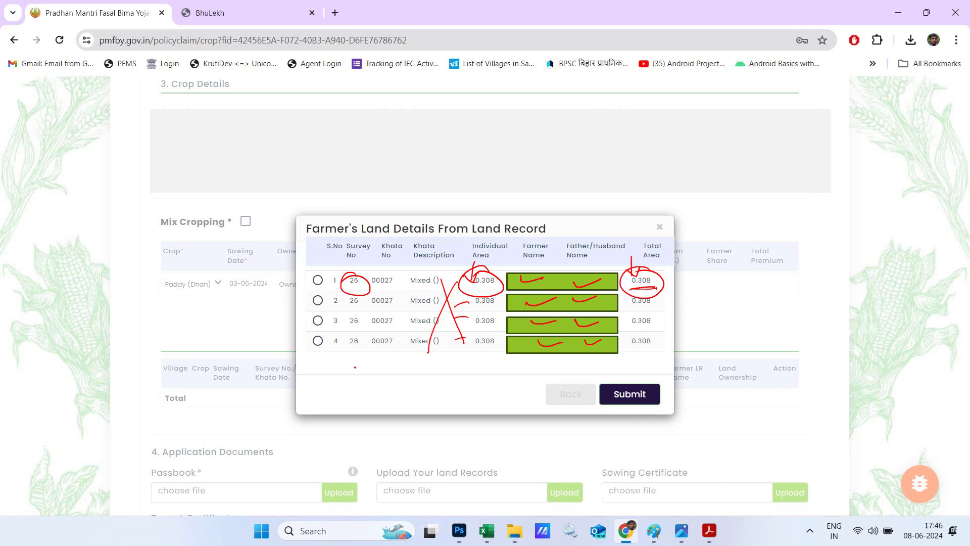
- Handwrite the division .308 / 4 below the land record rows and add a circled tick mark beside it
{"action": "mouse_move", "coordinate": [331, 361]}
{"action": "left_mouse_down"}
{"action": "mouse_move", "coordinate": [349, 368]}
{"action": "mouse_move", "coordinate": [375, 356]}
{"action": "mouse_move", "coordinate": [386, 389]}
{"action": "left_mouse_up"}
{"action": "left_click_drag", "start_coordinate": [382, 381], "coordinate": [384, 399]}
{"action": "left_click", "coordinate": [388, 399]}
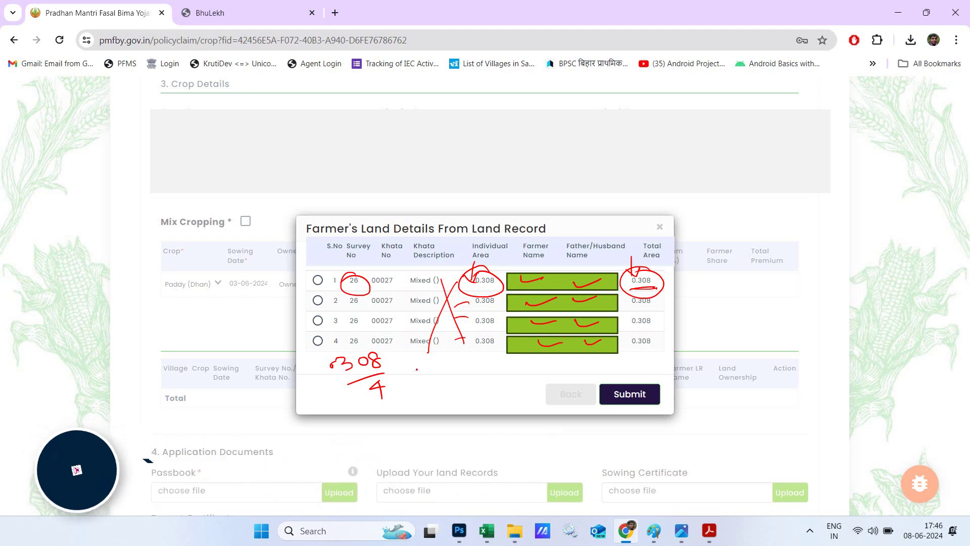
{"action": "mouse_move", "coordinate": [411, 371]}
{"action": "left_mouse_down"}
{"action": "mouse_move", "coordinate": [434, 361]}
{"action": "mouse_move", "coordinate": [423, 378]}
{"action": "left_mouse_up"}
{"action": "right_click", "coordinate": [427, 379]}
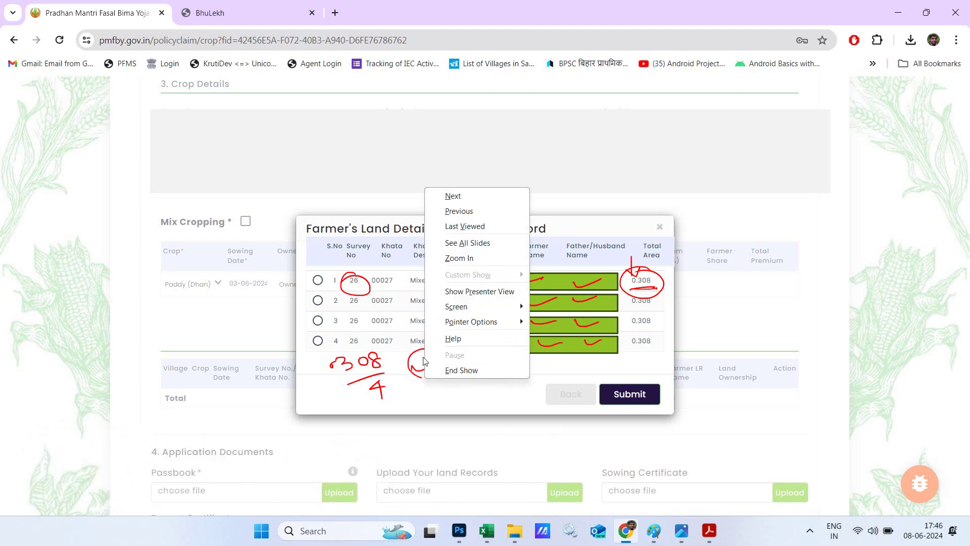
{"action": "left_click", "coordinate": [415, 360]}
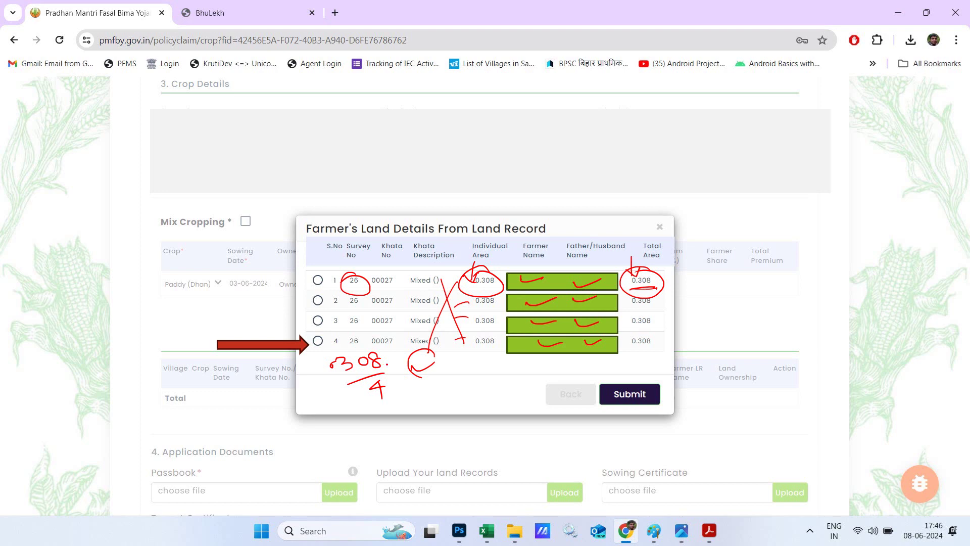
- Write and underline the division's result after an equals sign, and mark the fourth row's selection circle and Individual Area
{"action": "left_click_drag", "start_coordinate": [411, 396], "coordinate": [427, 389]}
{"action": "mouse_move", "coordinate": [413, 404]}
{"action": "left_mouse_down"}
{"action": "mouse_move", "coordinate": [475, 377]}
{"action": "mouse_move", "coordinate": [502, 393]}
{"action": "left_mouse_up"}
{"action": "left_click", "coordinate": [464, 387]}
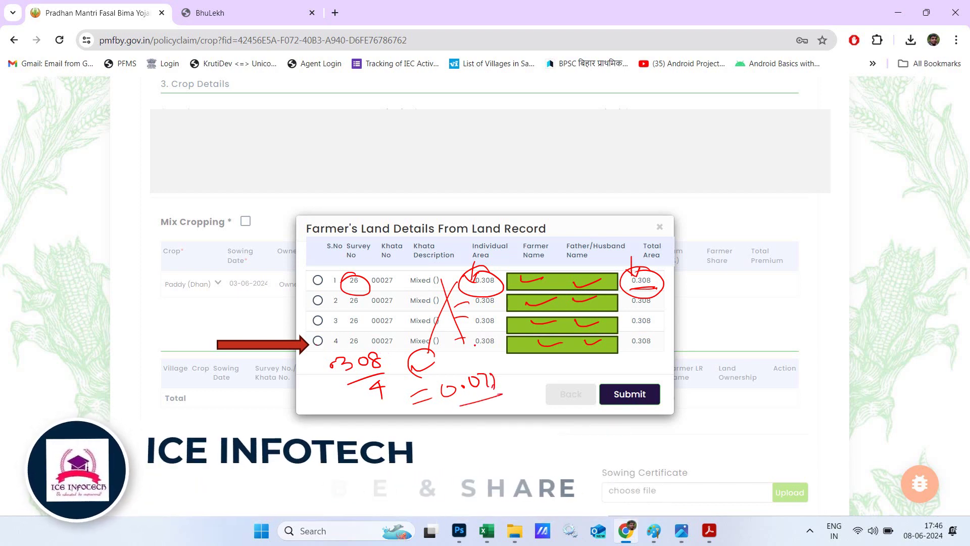
{"action": "mouse_move", "coordinate": [320, 333]}
{"action": "left_mouse_down"}
{"action": "mouse_move", "coordinate": [306, 350]}
{"action": "mouse_move", "coordinate": [319, 332]}
{"action": "left_mouse_up"}
{"action": "left_click_drag", "start_coordinate": [473, 346], "coordinate": [508, 342]}
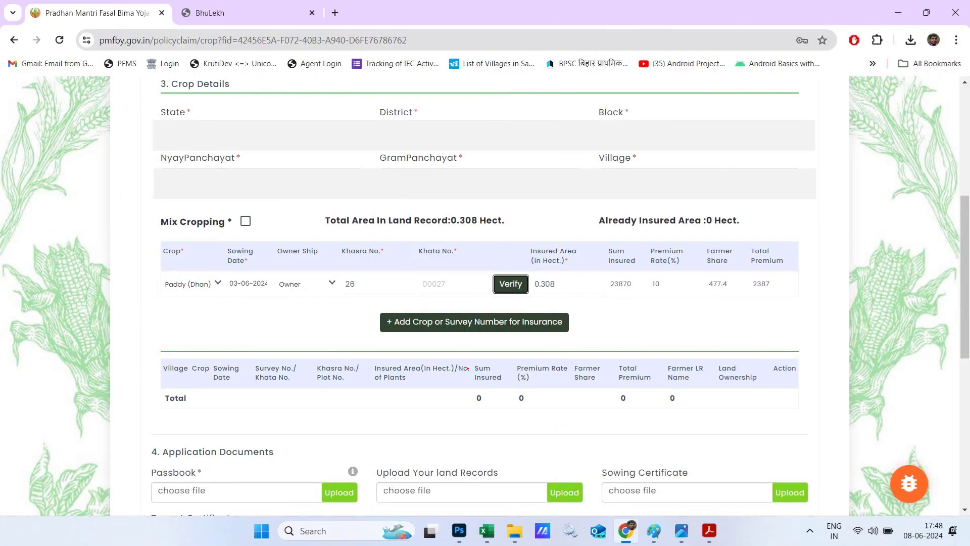
- Circle and underline the 0.308 Insured Area, write .071 underlined below it, and write a crossed-out 309 beside it
{"action": "mouse_move", "coordinate": [560, 290]}
{"action": "left_mouse_down"}
{"action": "mouse_move", "coordinate": [527, 291]}
{"action": "mouse_move", "coordinate": [537, 275]}
{"action": "left_mouse_up"}
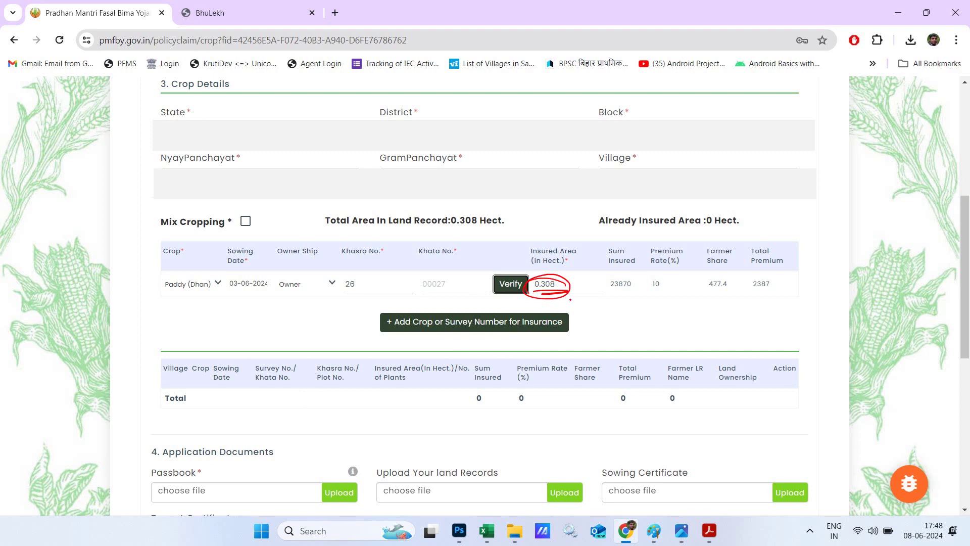
{"action": "left_click_drag", "start_coordinate": [584, 298], "coordinate": [582, 297]}
{"action": "mouse_move", "coordinate": [591, 298]}
{"action": "left_mouse_down"}
{"action": "mouse_move", "coordinate": [601, 298]}
{"action": "mouse_move", "coordinate": [597, 308]}
{"action": "left_mouse_up"}
{"action": "left_click_drag", "start_coordinate": [606, 298], "coordinate": [612, 311]}
{"action": "mouse_move", "coordinate": [677, 301]}
{"action": "left_mouse_down"}
{"action": "mouse_move", "coordinate": [663, 313]}
{"action": "mouse_move", "coordinate": [696, 304]}
{"action": "mouse_move", "coordinate": [693, 316]}
{"action": "left_mouse_up"}
{"action": "mouse_move", "coordinate": [701, 302]}
{"action": "left_mouse_down"}
{"action": "mouse_move", "coordinate": [714, 309]}
{"action": "mouse_move", "coordinate": [692, 324]}
{"action": "left_mouse_up"}
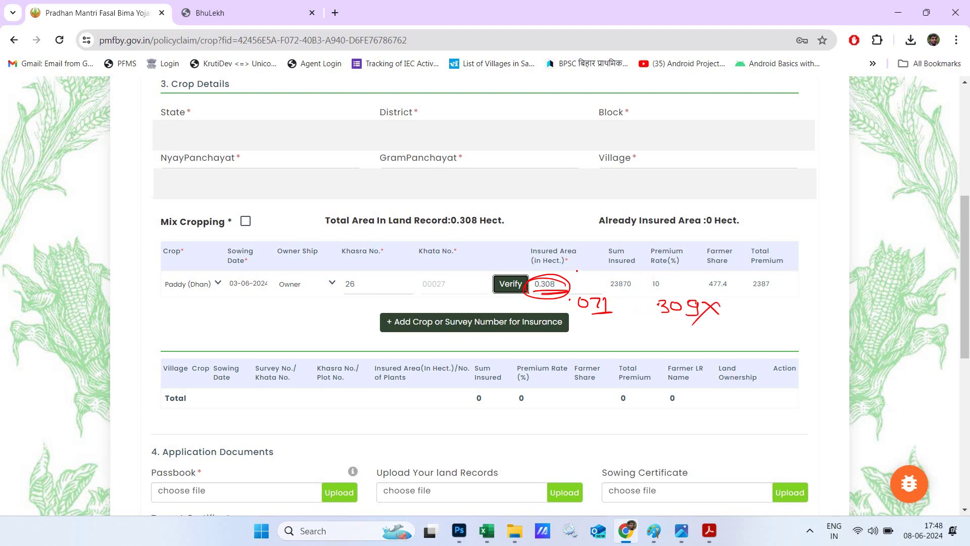
- Mark the Insured Area once more and draw an arrow pointing at Add Crop or Survey Number for Insurance
{"action": "left_click_drag", "start_coordinate": [576, 271], "coordinate": [570, 291]}
{"action": "left_click_drag", "start_coordinate": [342, 326], "coordinate": [365, 324]}
{"action": "mouse_move", "coordinate": [358, 321]}
{"action": "left_mouse_down"}
{"action": "mouse_move", "coordinate": [368, 328]}
{"action": "mouse_move", "coordinate": [353, 334]}
{"action": "left_mouse_up"}
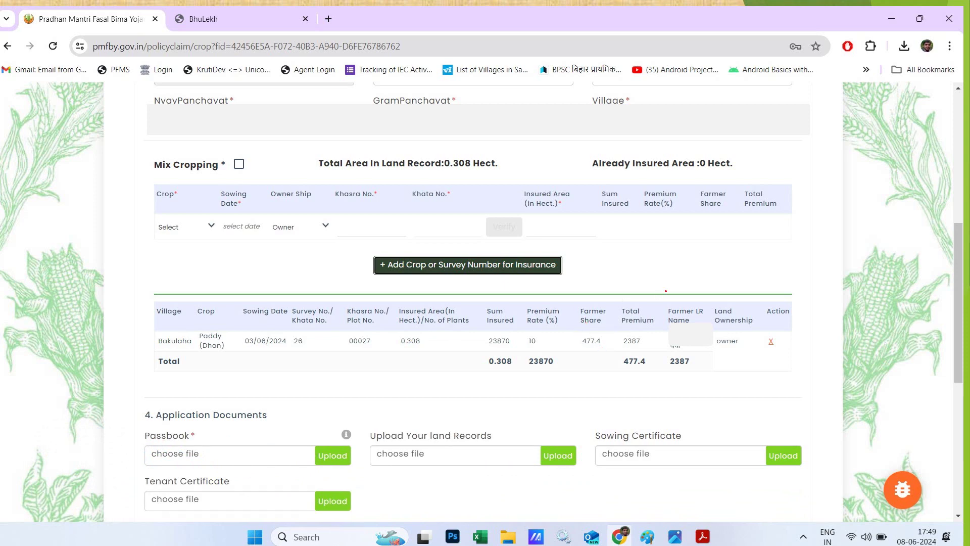
- Draw an arrow at the Farmer LR Name, tick the four application document fields, and mark the Passbook upload option
{"action": "mouse_move", "coordinate": [674, 277]}
{"action": "left_mouse_down"}
{"action": "mouse_move", "coordinate": [675, 306]}
{"action": "mouse_move", "coordinate": [686, 288]}
{"action": "mouse_move", "coordinate": [667, 320]}
{"action": "left_mouse_up"}
{"action": "left_click_drag", "start_coordinate": [200, 454], "coordinate": [238, 450]}
{"action": "left_click_drag", "start_coordinate": [396, 448], "coordinate": [446, 448]}
{"action": "mouse_move", "coordinate": [606, 449]}
{"action": "left_mouse_down"}
{"action": "mouse_move", "coordinate": [613, 458]}
{"action": "mouse_move", "coordinate": [660, 453]}
{"action": "left_mouse_up"}
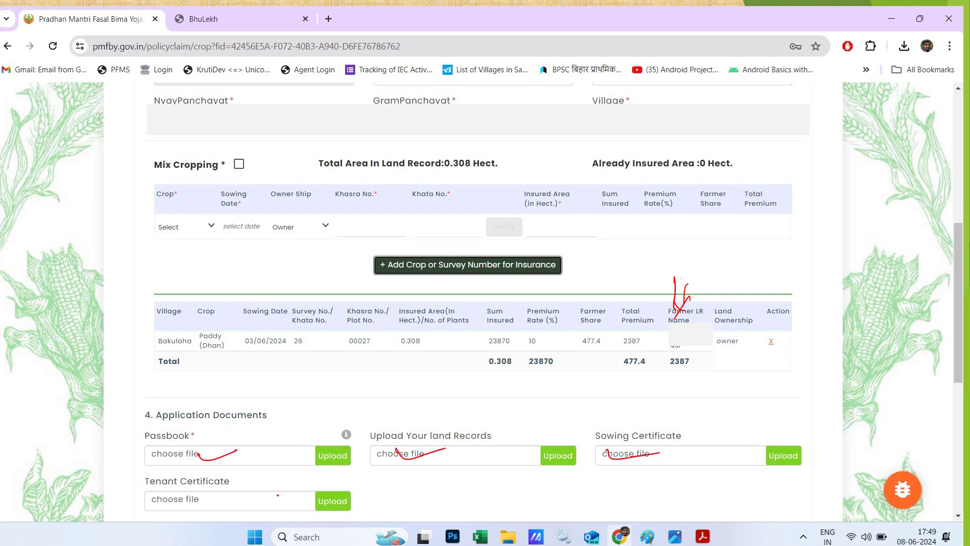
{"action": "left_click_drag", "start_coordinate": [276, 489], "coordinate": [302, 482]}
{"action": "left_click_drag", "start_coordinate": [316, 433], "coordinate": [362, 464]}
{"action": "mouse_move", "coordinate": [206, 478]}
{"action": "left_mouse_down"}
{"action": "mouse_move", "coordinate": [225, 478]}
{"action": "mouse_move", "coordinate": [191, 473]}
{"action": "left_mouse_up"}
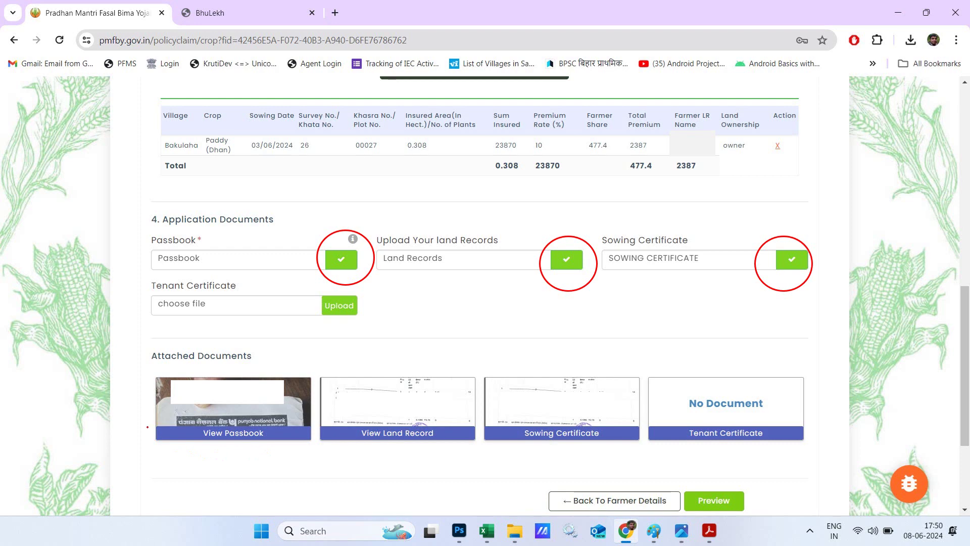
- Mark the attached Passbook, Land Record and Sowing Certificate thumbnails on the uploaded documents slide
{"action": "left_click_drag", "start_coordinate": [142, 431], "coordinate": [156, 439]}
{"action": "left_click_drag", "start_coordinate": [317, 415], "coordinate": [365, 417]}
{"action": "left_click_drag", "start_coordinate": [485, 407], "coordinate": [522, 404]}
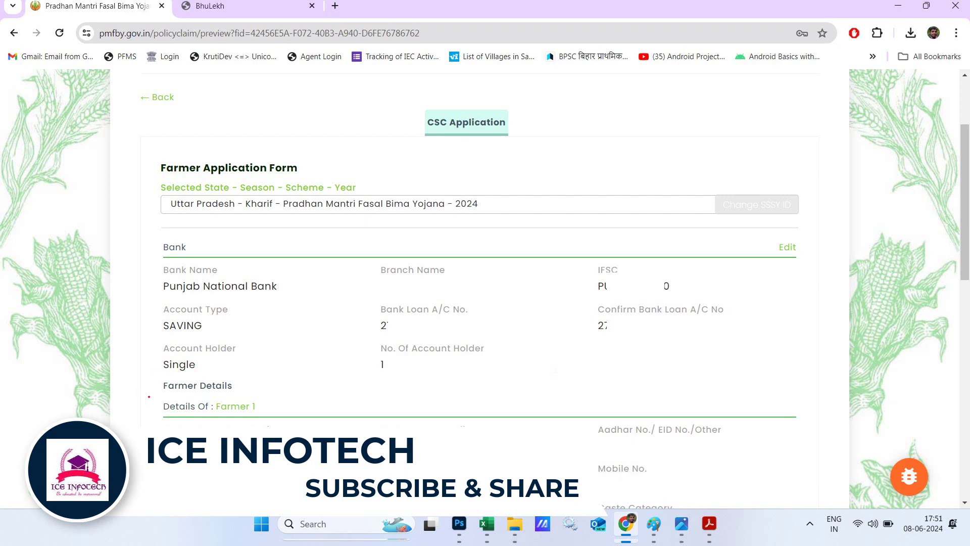
- Tick the Bank, Farmer Details, Residential Address and Crop Details headings on the application preview slides
{"action": "left_click_drag", "start_coordinate": [144, 253], "coordinate": [200, 240]}
{"action": "left_click_drag", "start_coordinate": [152, 400], "coordinate": [211, 380]}
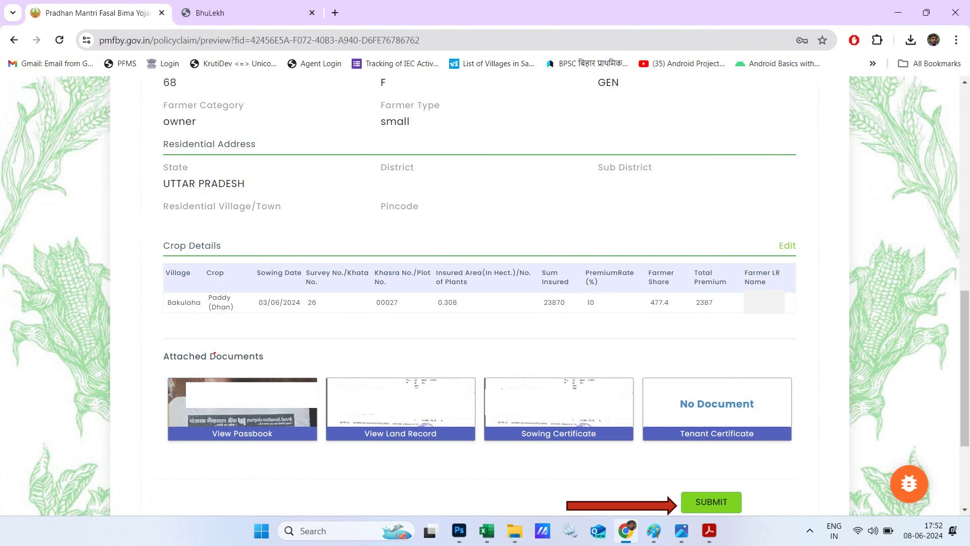
{"action": "left_click_drag", "start_coordinate": [141, 138], "coordinate": [194, 134]}
{"action": "mouse_move", "coordinate": [138, 234]}
{"action": "left_mouse_down"}
{"action": "mouse_move", "coordinate": [142, 244]}
{"action": "mouse_move", "coordinate": [202, 230]}
{"action": "left_mouse_up"}
- Tick the Passbook, Land Record and Sowing Certificate thumbnails under the preview's Attached Documents
{"action": "left_click_drag", "start_coordinate": [286, 402], "coordinate": [335, 392]}
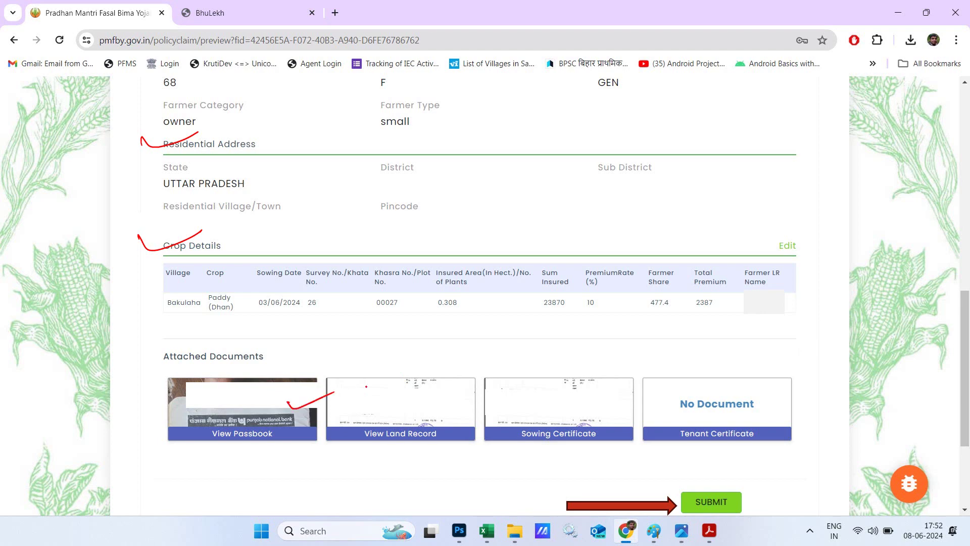
{"action": "left_click_drag", "start_coordinate": [409, 388], "coordinate": [451, 387]}
{"action": "left_click_drag", "start_coordinate": [510, 397], "coordinate": [563, 389]}
- Underline the crop row's entries from Sowing Date to Total Premium, skipping Premium Rate, and box the Farmer Share
{"action": "left_click_drag", "start_coordinate": [258, 312], "coordinate": [327, 308]}
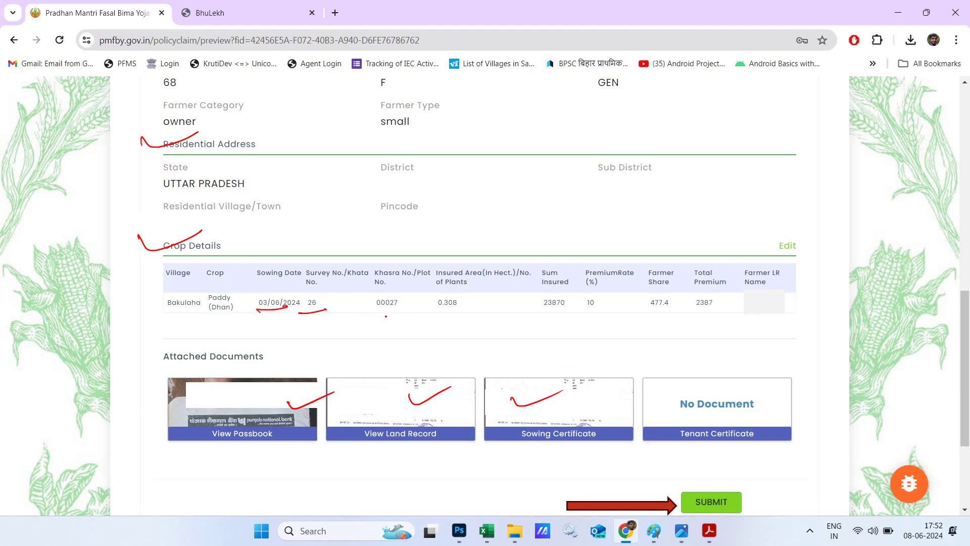
{"action": "left_click_drag", "start_coordinate": [383, 315], "coordinate": [470, 312]}
{"action": "left_click_drag", "start_coordinate": [539, 316], "coordinate": [573, 315]}
{"action": "left_click_drag", "start_coordinate": [645, 313], "coordinate": [718, 315]}
{"action": "mouse_move", "coordinate": [638, 288]}
{"action": "left_mouse_down"}
{"action": "mouse_move", "coordinate": [637, 299]}
{"action": "mouse_move", "coordinate": [678, 290]}
{"action": "mouse_move", "coordinate": [647, 313]}
{"action": "mouse_move", "coordinate": [646, 293]}
{"action": "left_mouse_up"}
- Write a short circled note below the Total Premium with an arrow pointing up to its value
{"action": "left_click_drag", "start_coordinate": [704, 321], "coordinate": [697, 343]}
{"action": "left_click_drag", "start_coordinate": [716, 338], "coordinate": [706, 348]}
{"action": "mouse_move", "coordinate": [716, 335]}
{"action": "left_mouse_down"}
{"action": "mouse_move", "coordinate": [716, 350]}
{"action": "mouse_move", "coordinate": [753, 344]}
{"action": "left_mouse_up"}
{"action": "mouse_move", "coordinate": [747, 336]}
{"action": "left_mouse_down"}
{"action": "mouse_move", "coordinate": [746, 352]}
{"action": "mouse_move", "coordinate": [765, 341]}
{"action": "mouse_move", "coordinate": [781, 348]}
{"action": "mouse_move", "coordinate": [758, 336]}
{"action": "left_mouse_up"}
{"action": "mouse_move", "coordinate": [721, 326]}
{"action": "left_mouse_down"}
{"action": "mouse_move", "coordinate": [718, 307]}
{"action": "mouse_move", "coordinate": [731, 317]}
{"action": "left_mouse_up"}
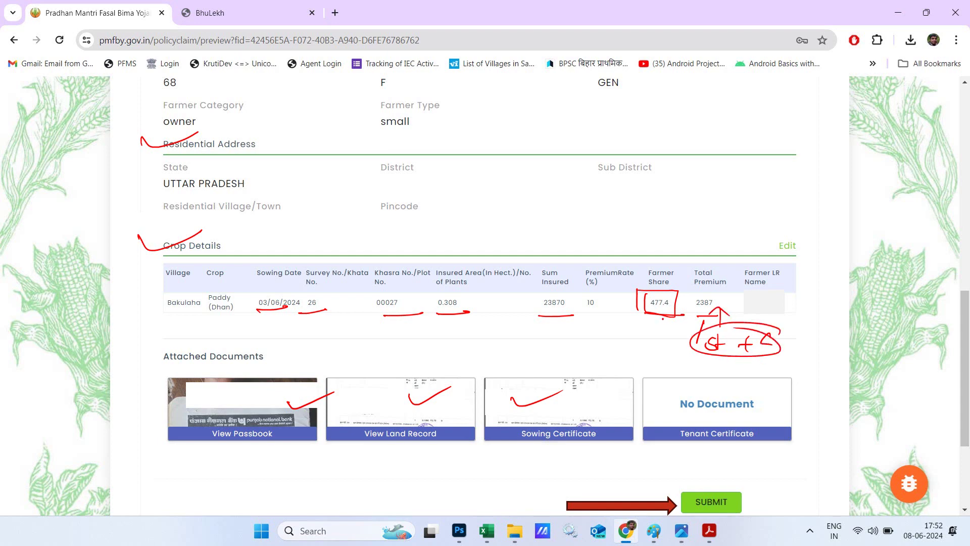
- Draw an arrow up to the boxed Farmer Share and add marks from the Sum Insured up above the Premium Rate heading
{"action": "left_click_drag", "start_coordinate": [651, 349], "coordinate": [657, 319]}
{"action": "left_click_drag", "start_coordinate": [657, 320], "coordinate": [666, 326]}
{"action": "mouse_move", "coordinate": [564, 292]}
{"action": "left_mouse_down"}
{"action": "mouse_move", "coordinate": [536, 286]}
{"action": "mouse_move", "coordinate": [569, 291]}
{"action": "mouse_move", "coordinate": [577, 254]}
{"action": "mouse_move", "coordinate": [592, 258]}
{"action": "mouse_move", "coordinate": [594, 270]}
{"action": "left_mouse_up"}
{"action": "left_click", "coordinate": [599, 251]}
{"action": "left_click", "coordinate": [616, 258]}
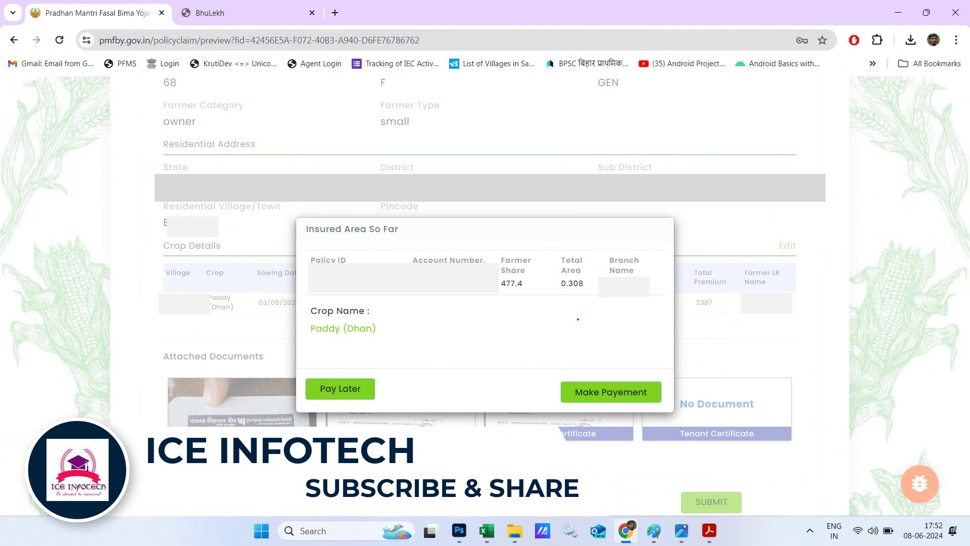
- Mark the Policy ID, Account Number, Farmer Share and Total Area, and draw attention marks at Pay Later and Make Payement
{"action": "mouse_move", "coordinate": [334, 279]}
{"action": "left_mouse_down"}
{"action": "mouse_move", "coordinate": [461, 276]}
{"action": "mouse_move", "coordinate": [515, 299]}
{"action": "mouse_move", "coordinate": [604, 294]}
{"action": "left_mouse_up"}
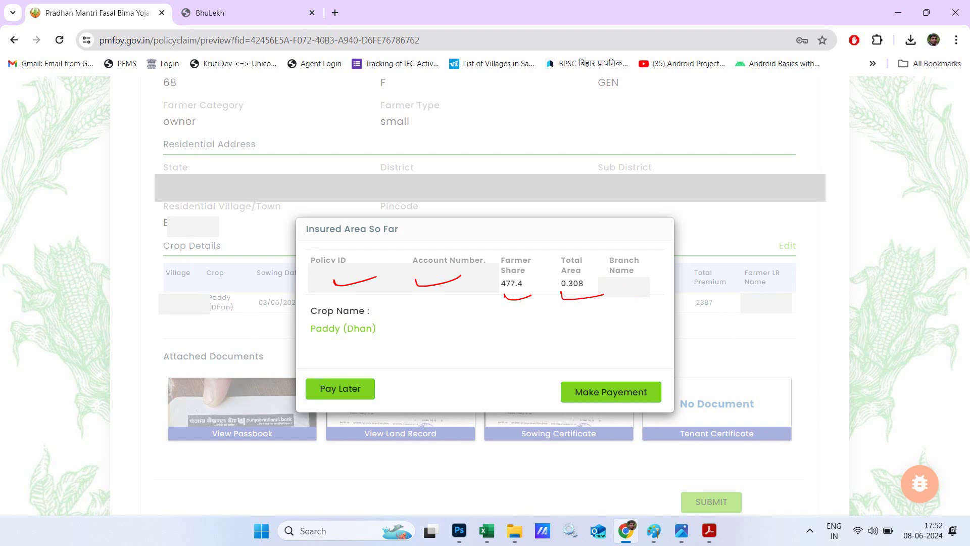
{"action": "left_click_drag", "start_coordinate": [339, 352], "coordinate": [345, 375]}
{"action": "mouse_move", "coordinate": [330, 370]}
{"action": "left_mouse_down"}
{"action": "mouse_move", "coordinate": [344, 376]}
{"action": "mouse_move", "coordinate": [350, 365]}
{"action": "mouse_move", "coordinate": [419, 387]}
{"action": "mouse_move", "coordinate": [383, 397]}
{"action": "mouse_move", "coordinate": [410, 397]}
{"action": "left_mouse_up"}
{"action": "mouse_move", "coordinate": [617, 375]}
{"action": "left_mouse_down"}
{"action": "mouse_move", "coordinate": [599, 360]}
{"action": "mouse_move", "coordinate": [571, 362]}
{"action": "left_mouse_up"}
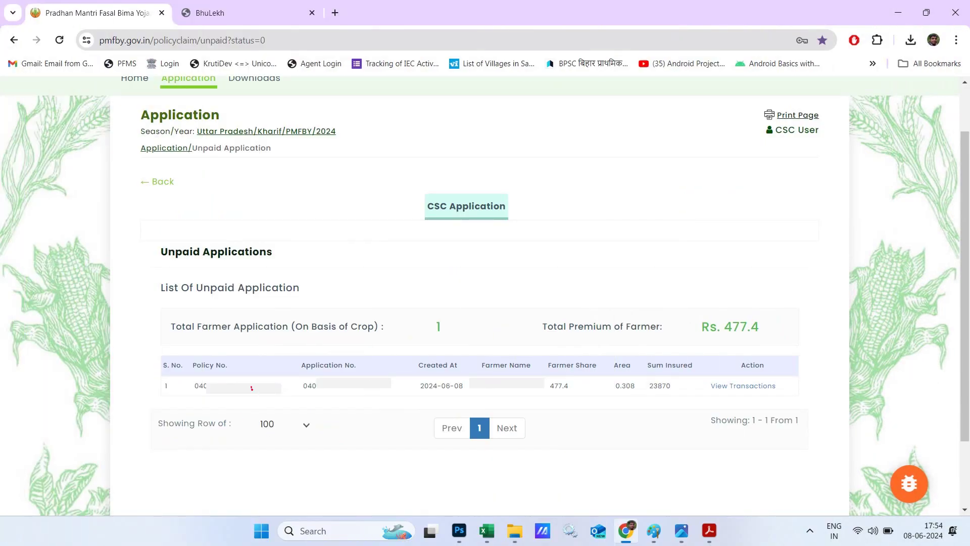
- Tick the unpaid application's entries from Policy No. to Sum Insured and circle the Total Premium of Farmer
{"action": "left_click_drag", "start_coordinate": [252, 389], "coordinate": [362, 389]}
{"action": "mouse_move", "coordinate": [429, 391]}
{"action": "left_mouse_down"}
{"action": "mouse_move", "coordinate": [532, 387]}
{"action": "mouse_move", "coordinate": [559, 399]}
{"action": "mouse_move", "coordinate": [587, 387]}
{"action": "mouse_move", "coordinate": [639, 395]}
{"action": "mouse_move", "coordinate": [695, 385]}
{"action": "left_mouse_up"}
{"action": "mouse_move", "coordinate": [777, 321]}
{"action": "left_mouse_down"}
{"action": "mouse_move", "coordinate": [772, 310]}
{"action": "mouse_move", "coordinate": [677, 328]}
{"action": "mouse_move", "coordinate": [776, 316]}
{"action": "left_mouse_up"}
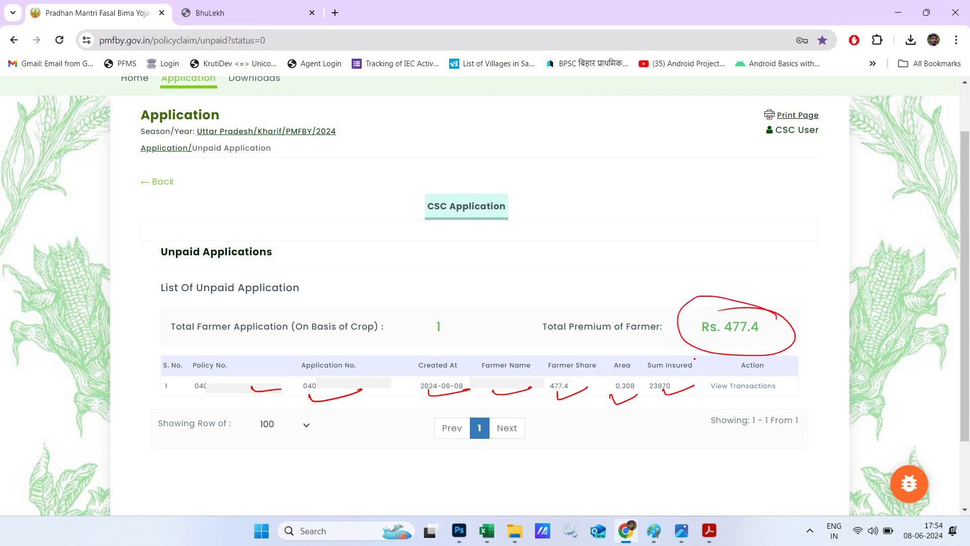